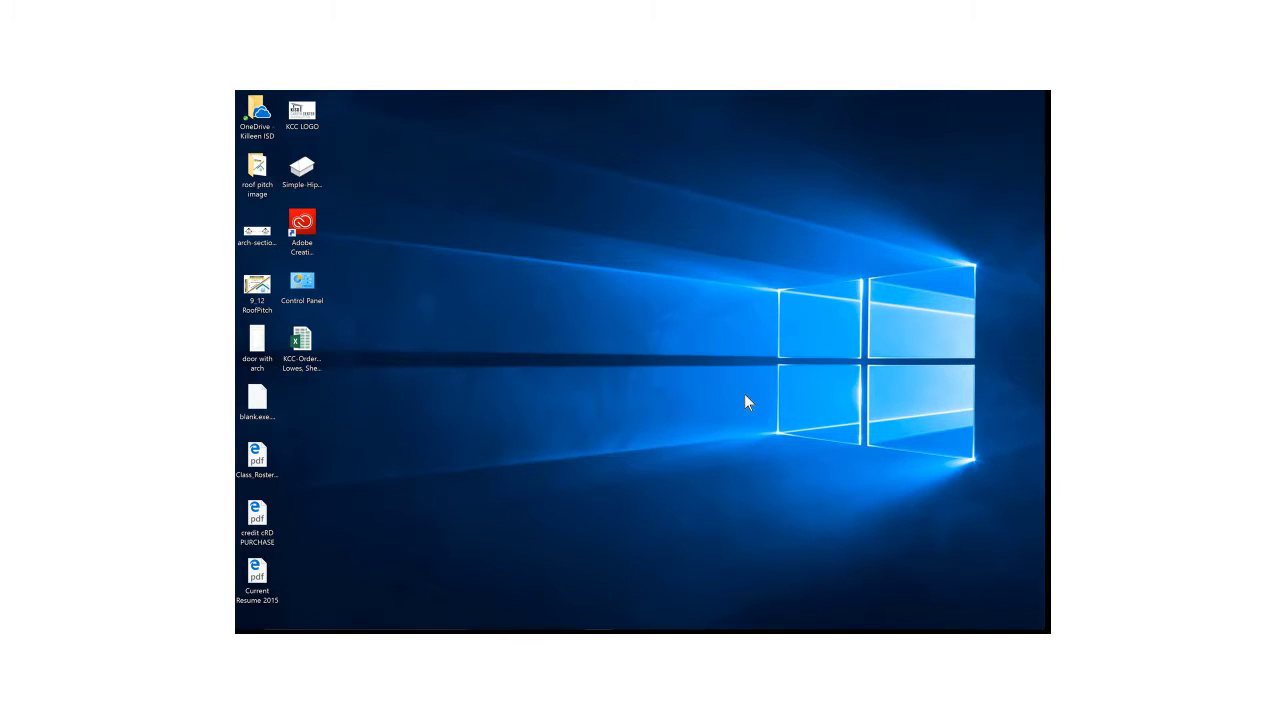
Step: Close the Xbox app and bring the Word note FP-Fuller-2017-3 to the front
{"action": "mouse_move", "coordinate": [722, 628]}
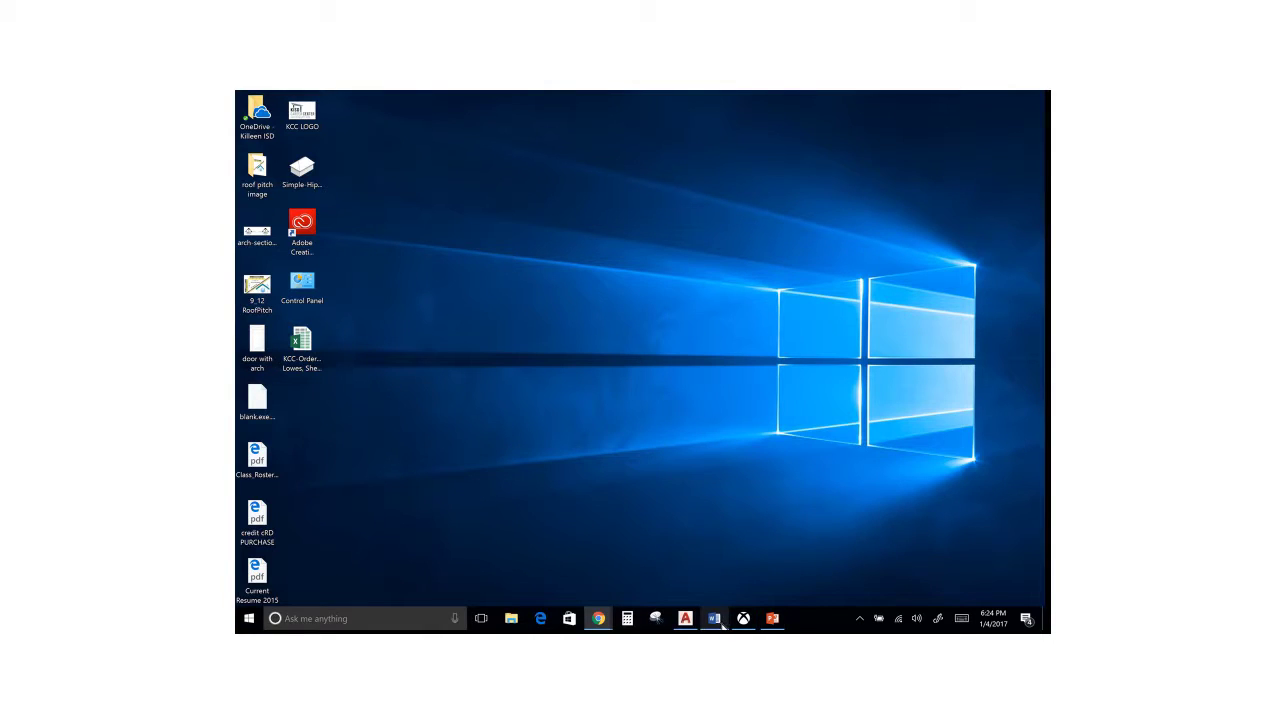
{"action": "right_click", "coordinate": [744, 618]}
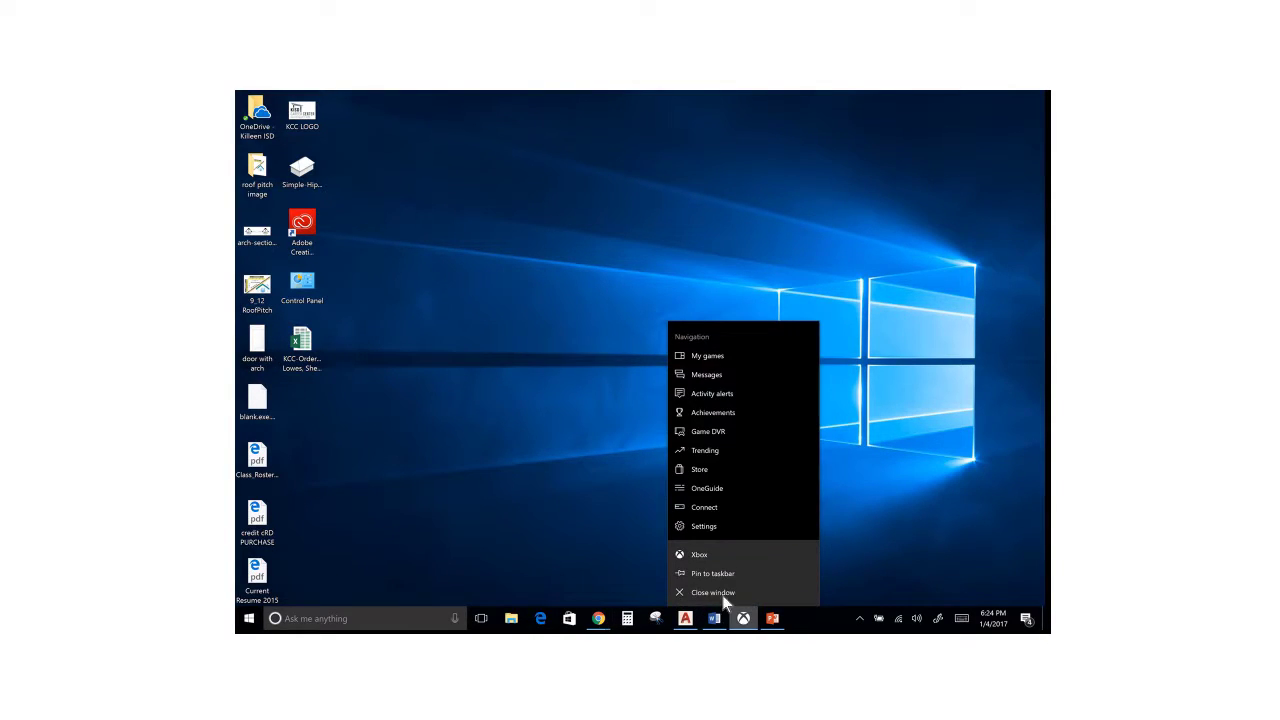
{"action": "left_click", "coordinate": [713, 590]}
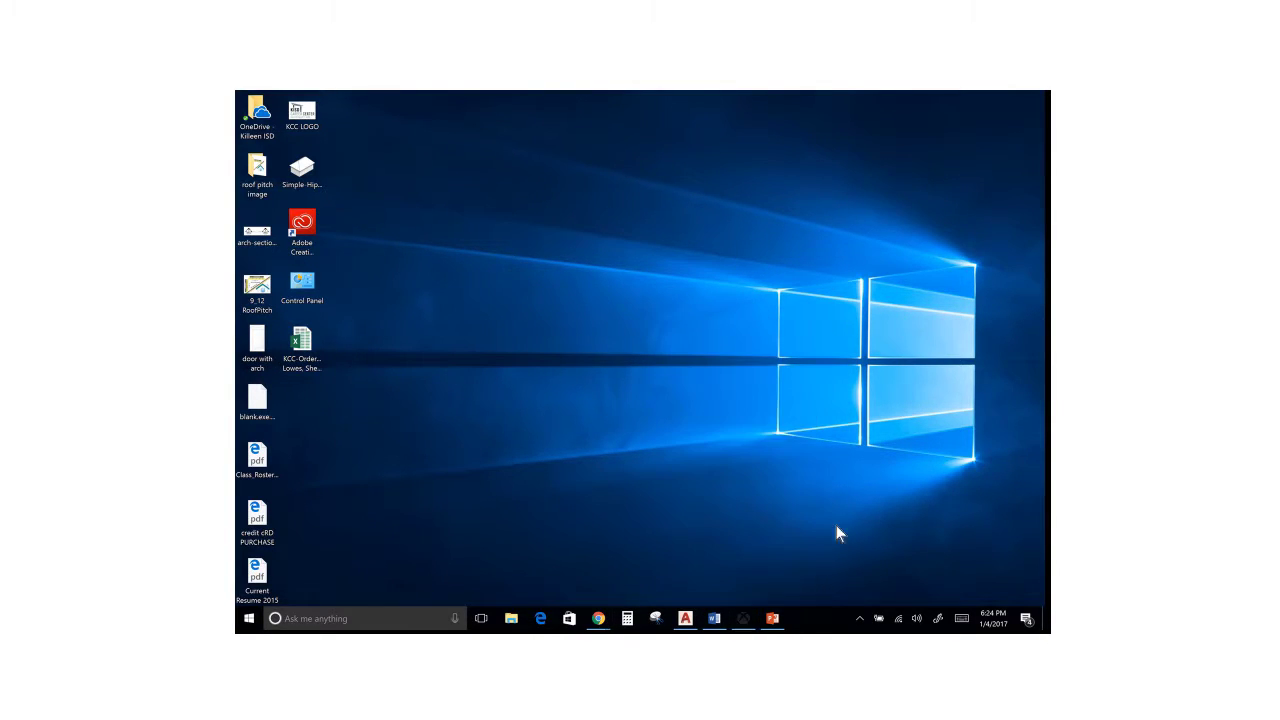
{"action": "left_click", "coordinate": [714, 618]}
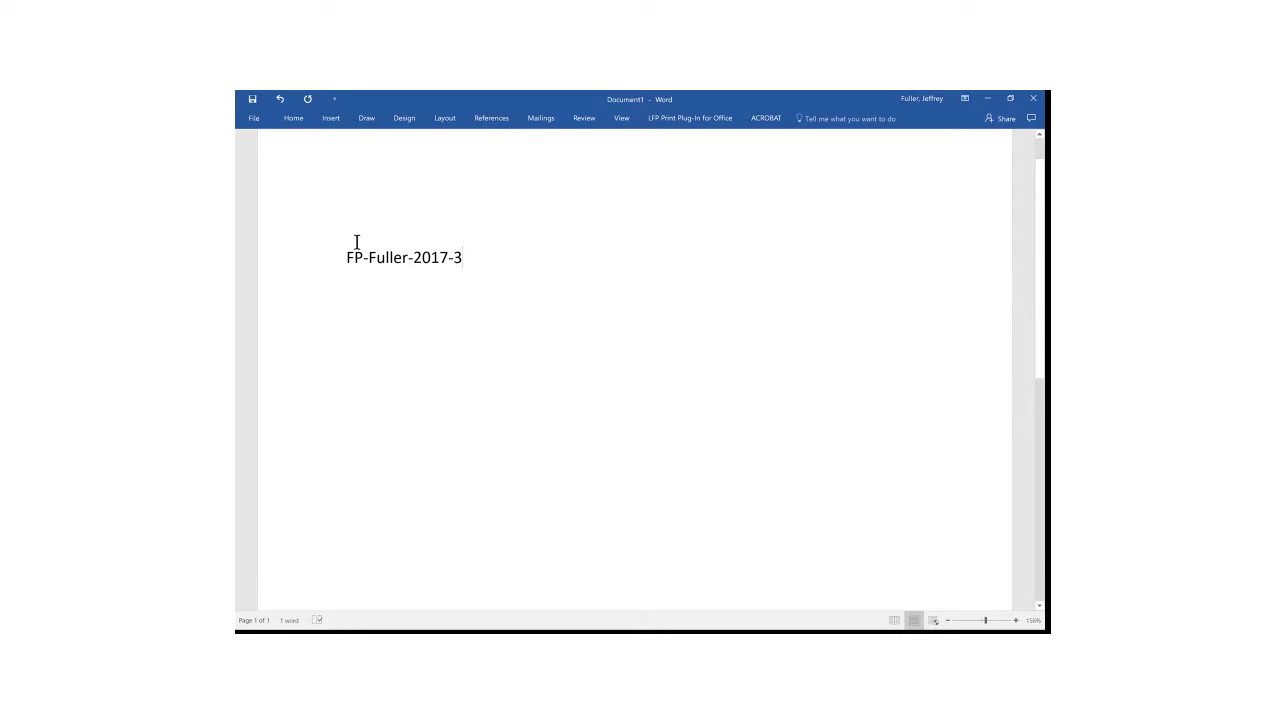
Step: Enlarge the FP-Fuller-2017-3 heading to font size 26
{"action": "left_click_drag", "start_coordinate": [340, 254], "coordinate": [557, 248]}
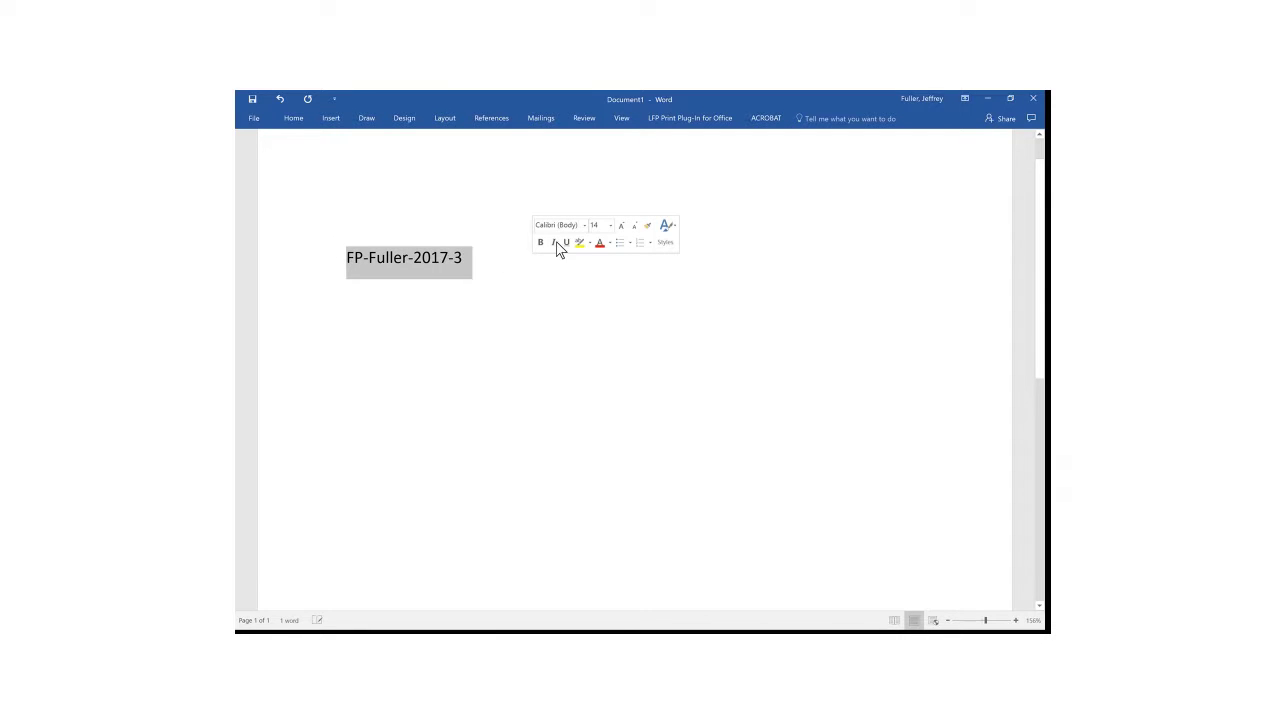
{"action": "left_click", "coordinate": [610, 226]}
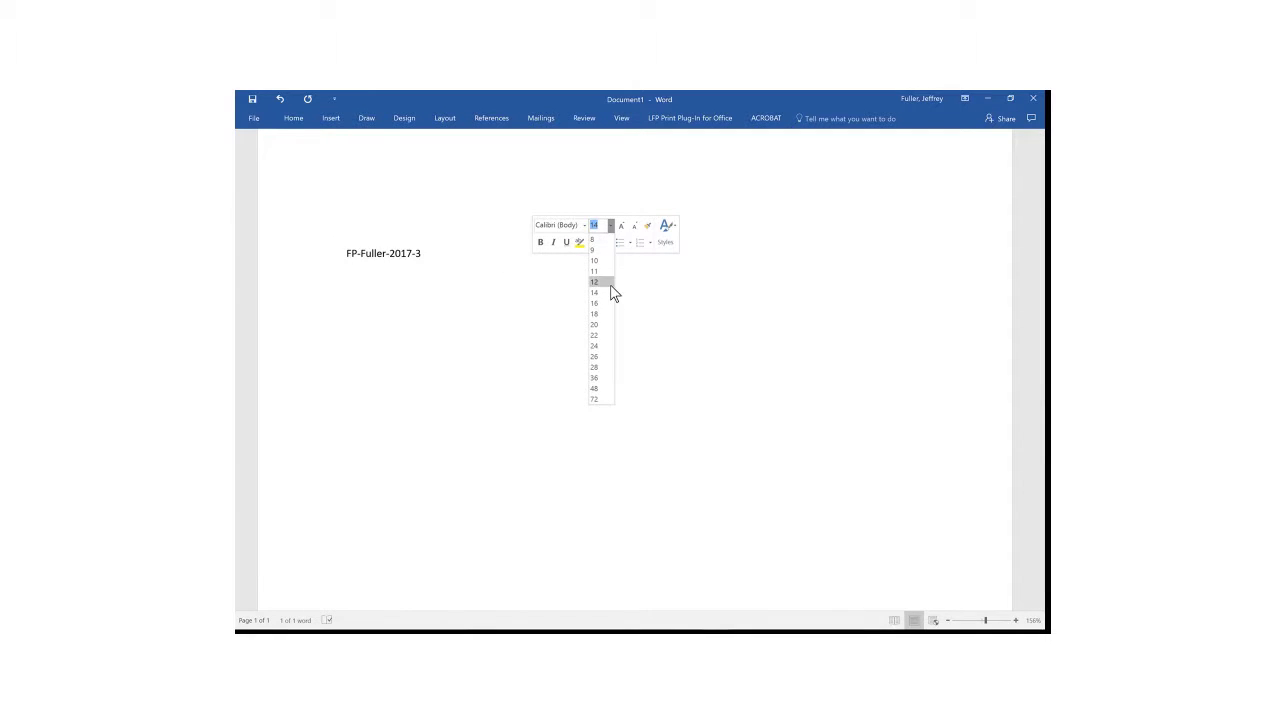
{"action": "left_click", "coordinate": [600, 357]}
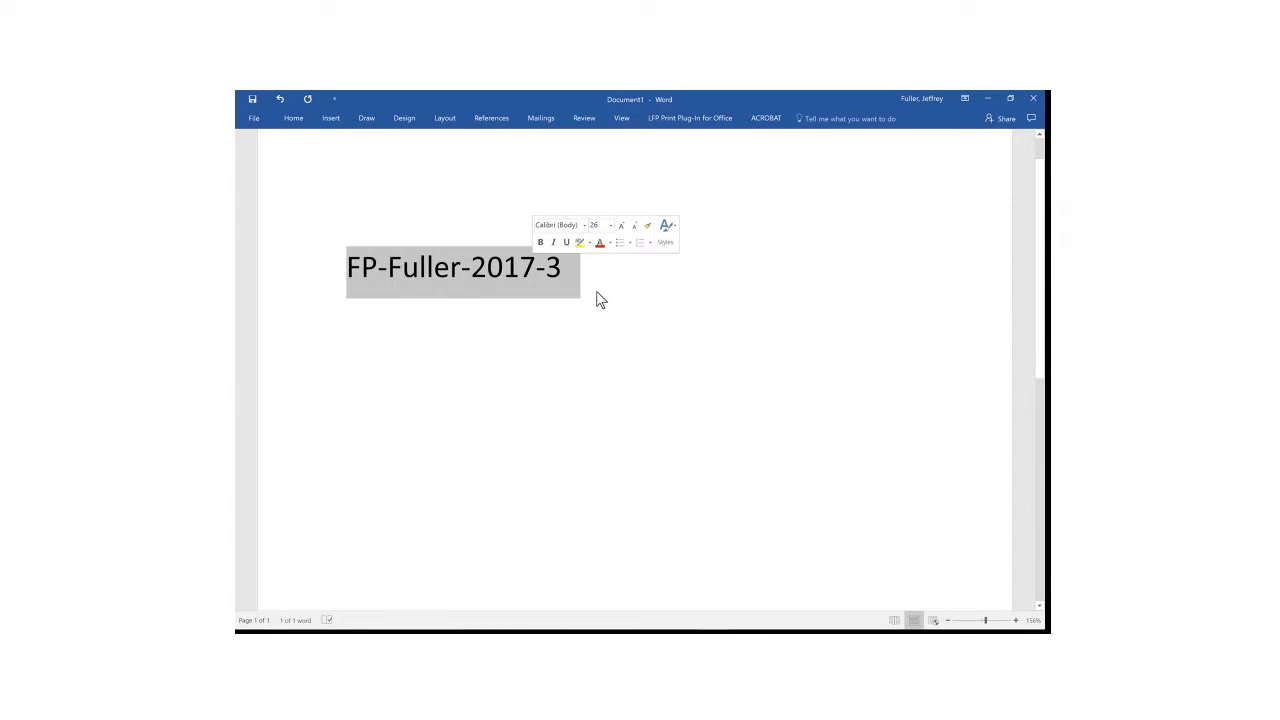
{"action": "left_click", "coordinate": [669, 316]}
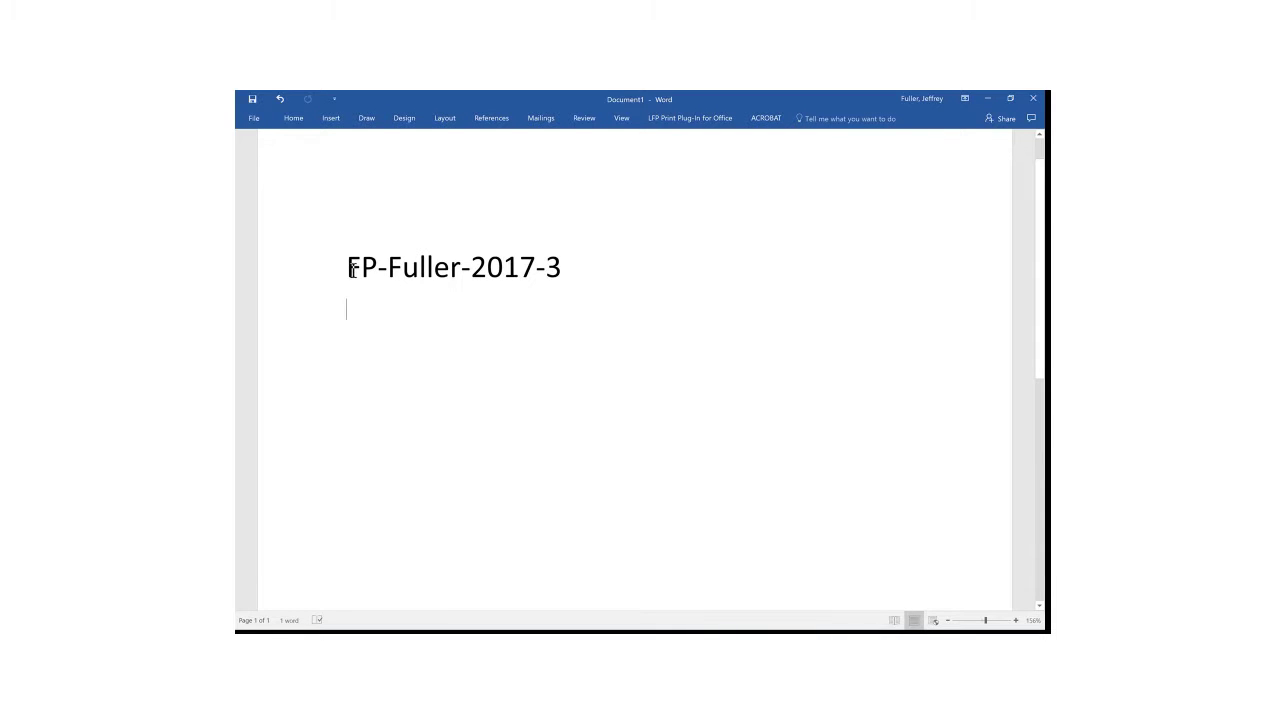
{"action": "key", "text": "Return"}
{"action": "type", "text": "Ep=Elec"}
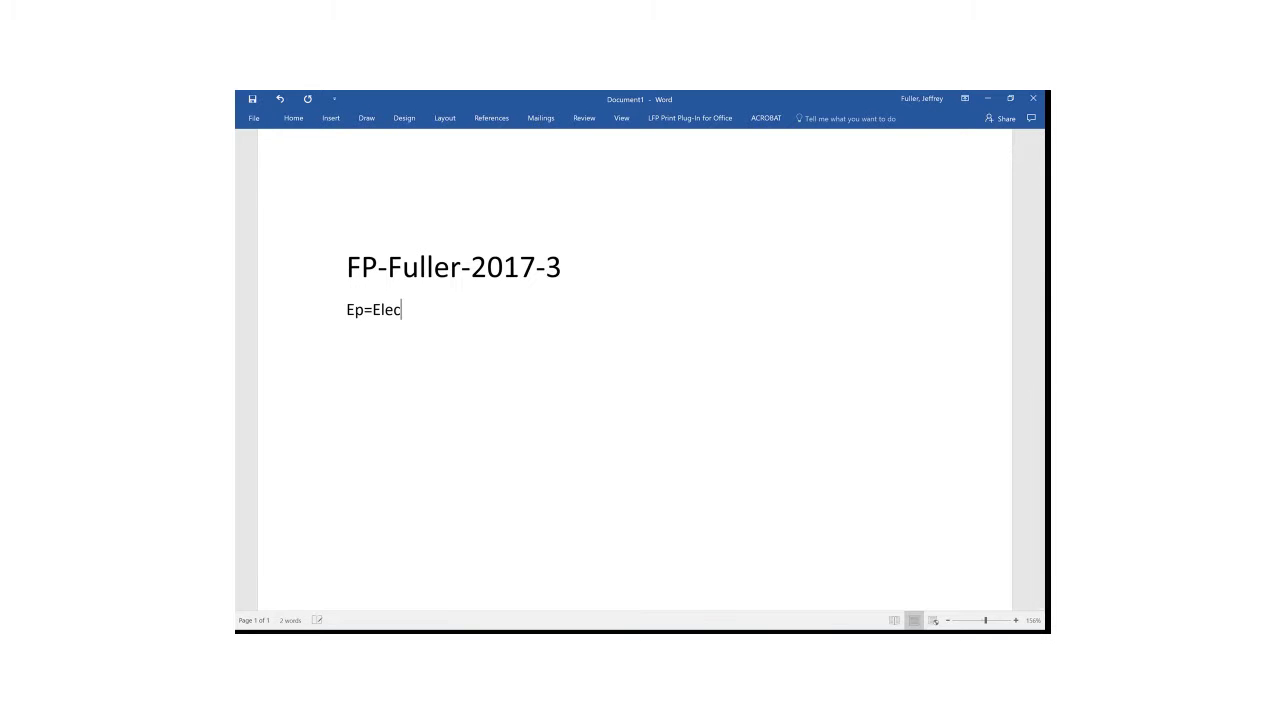
{"action": "type", "text": "trical Plan"}
{"action": "left_click", "coordinate": [365, 320]}
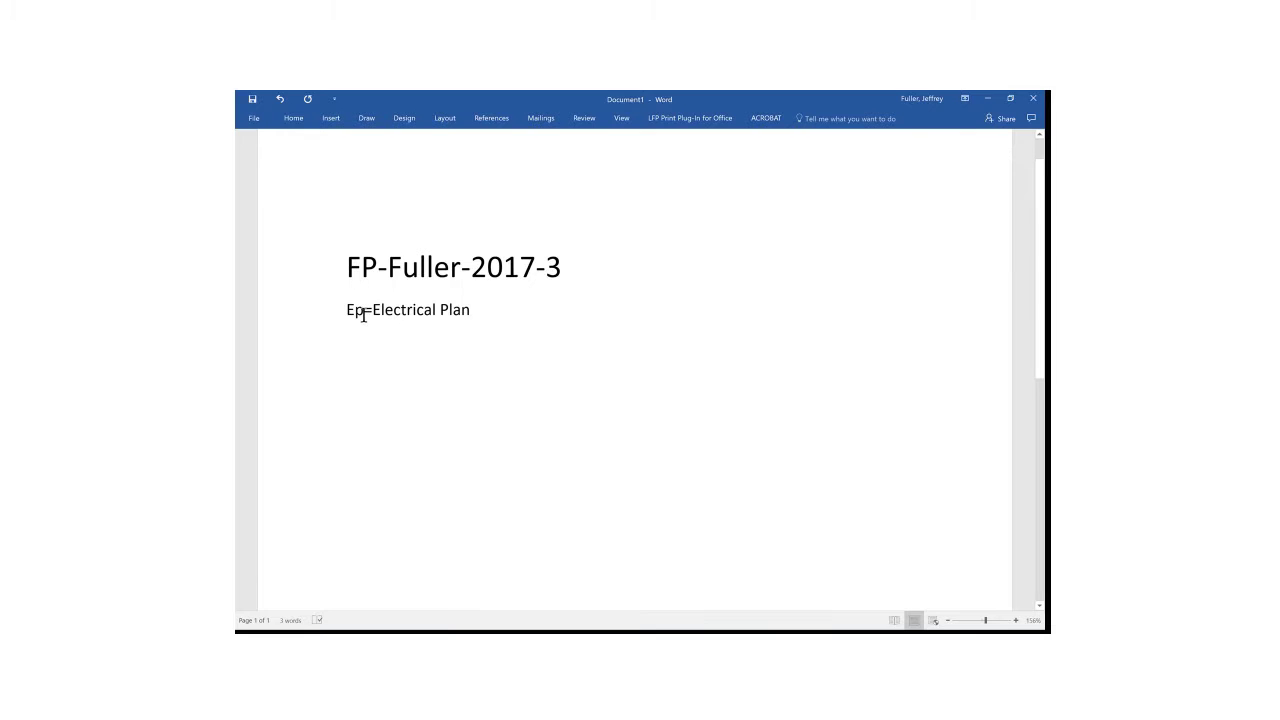
{"action": "key", "text": "BackSpace"}
{"action": "type", "text": "P"}
{"action": "left_click", "coordinate": [487, 316]}
{"action": "key", "text": "Return"}
{"action": "type", "text": "SP= "}
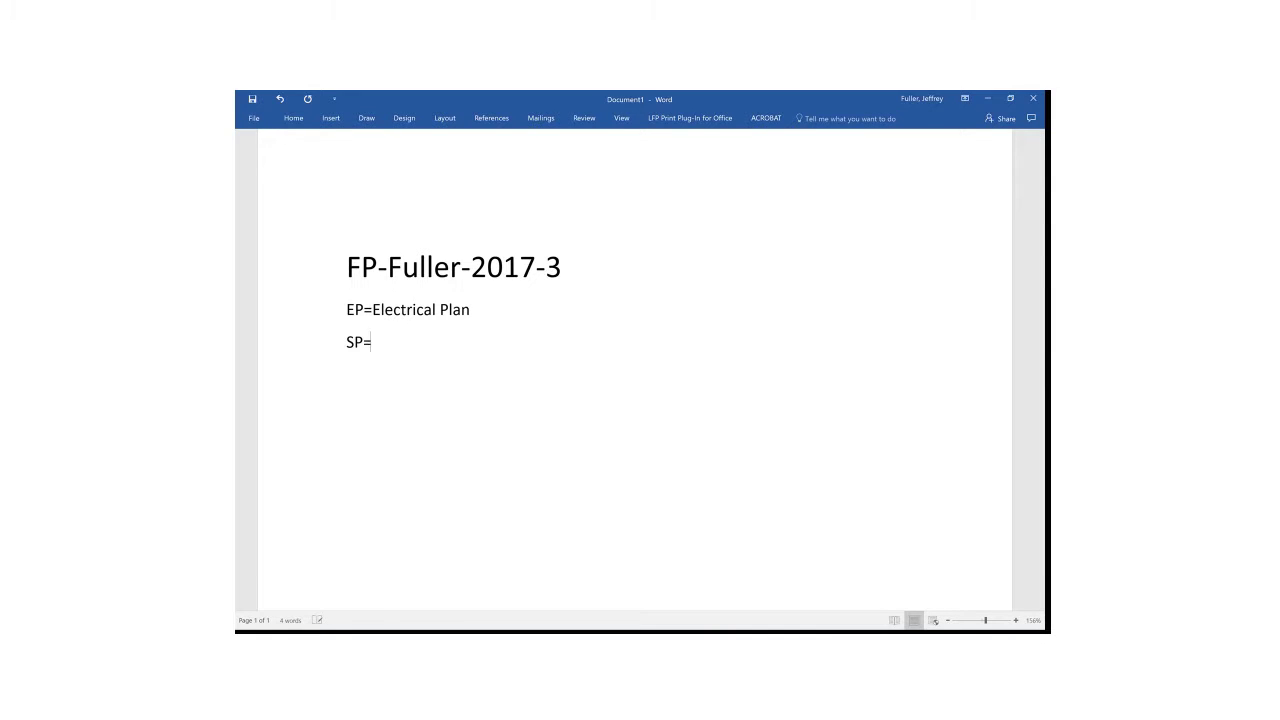
{"action": "type", "text": "Site Plan"}
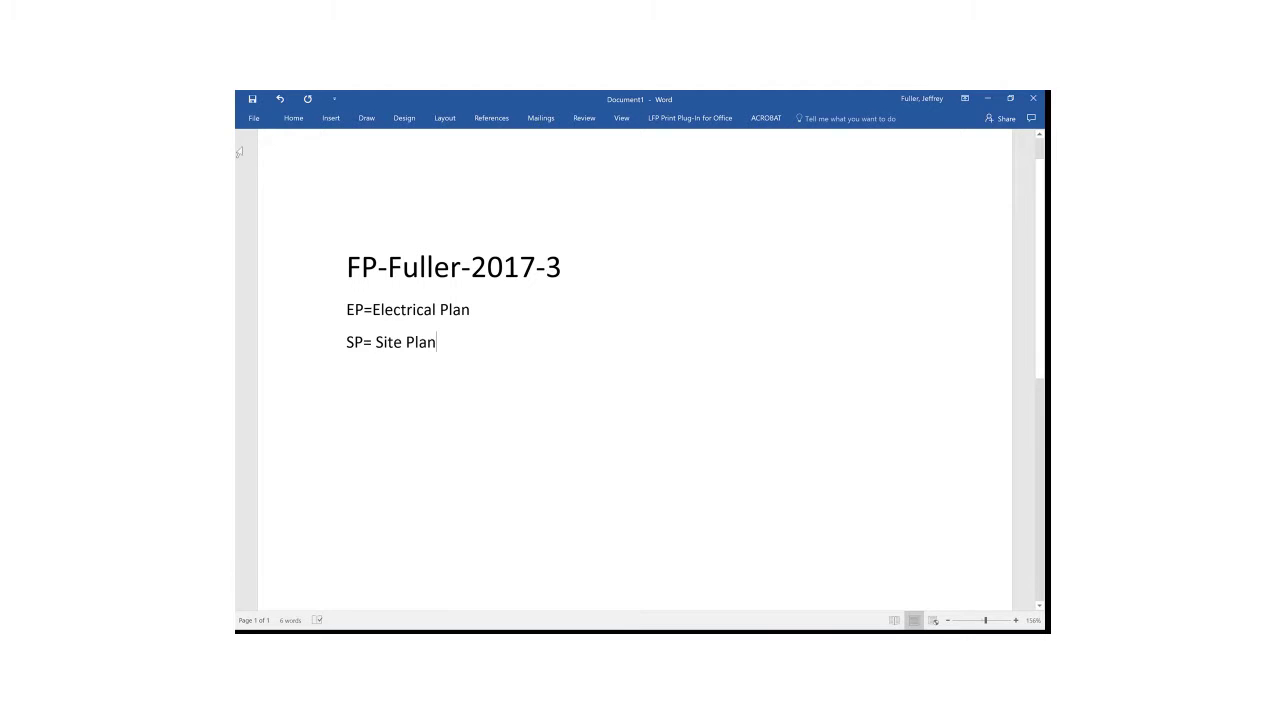
{"action": "left_click_drag", "start_coordinate": [346, 308], "coordinate": [449, 354]}
{"action": "key", "text": "Delete"}
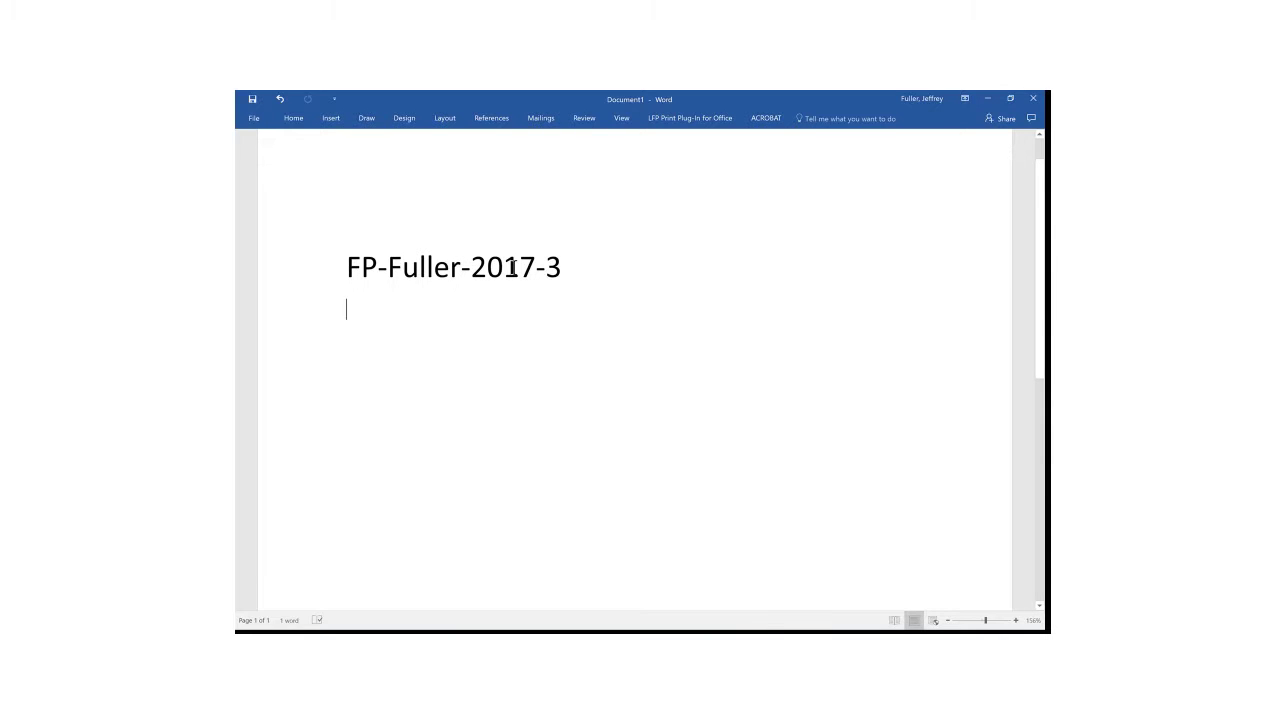
Step: Replace the heading's final 3 with T, making it FP-Fuller-2017-T, and minimize Word
{"action": "left_click", "coordinate": [561, 267]}
{"action": "key", "text": "BackSpace"}
{"action": "type", "text": "T"}
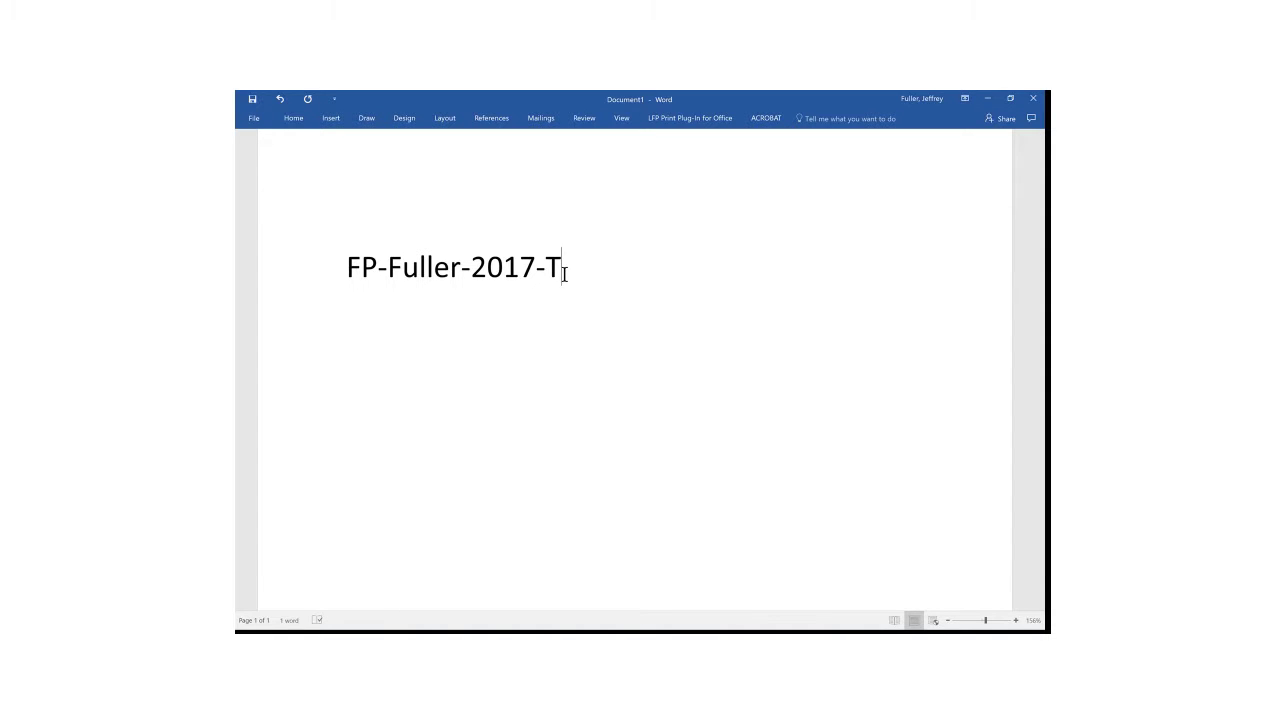
{"action": "key", "text": "BackSpace"}
{"action": "type", "text": "@"}
{"action": "key", "text": "BackSpace"}
{"action": "key", "text": "BackSpace"}
{"action": "type", "text": "-2"}
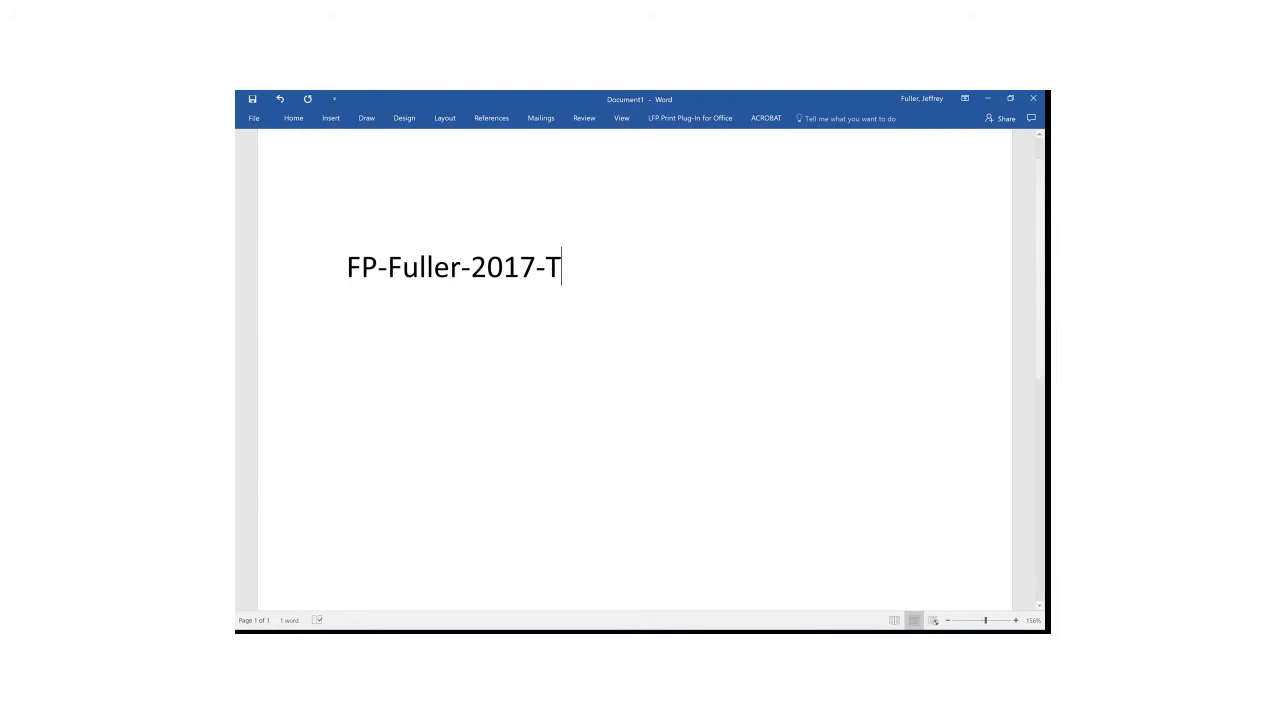
{"action": "left_click", "coordinate": [988, 98]}
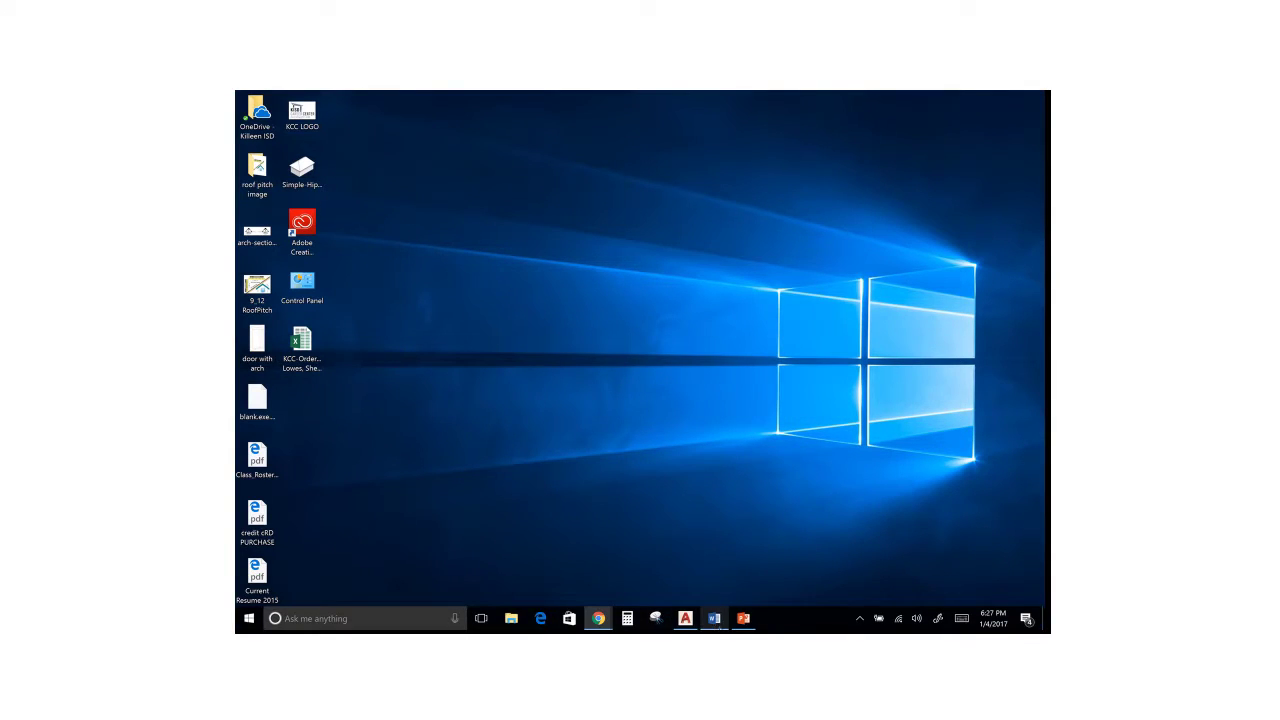
{"action": "left_click", "coordinate": [685, 618]}
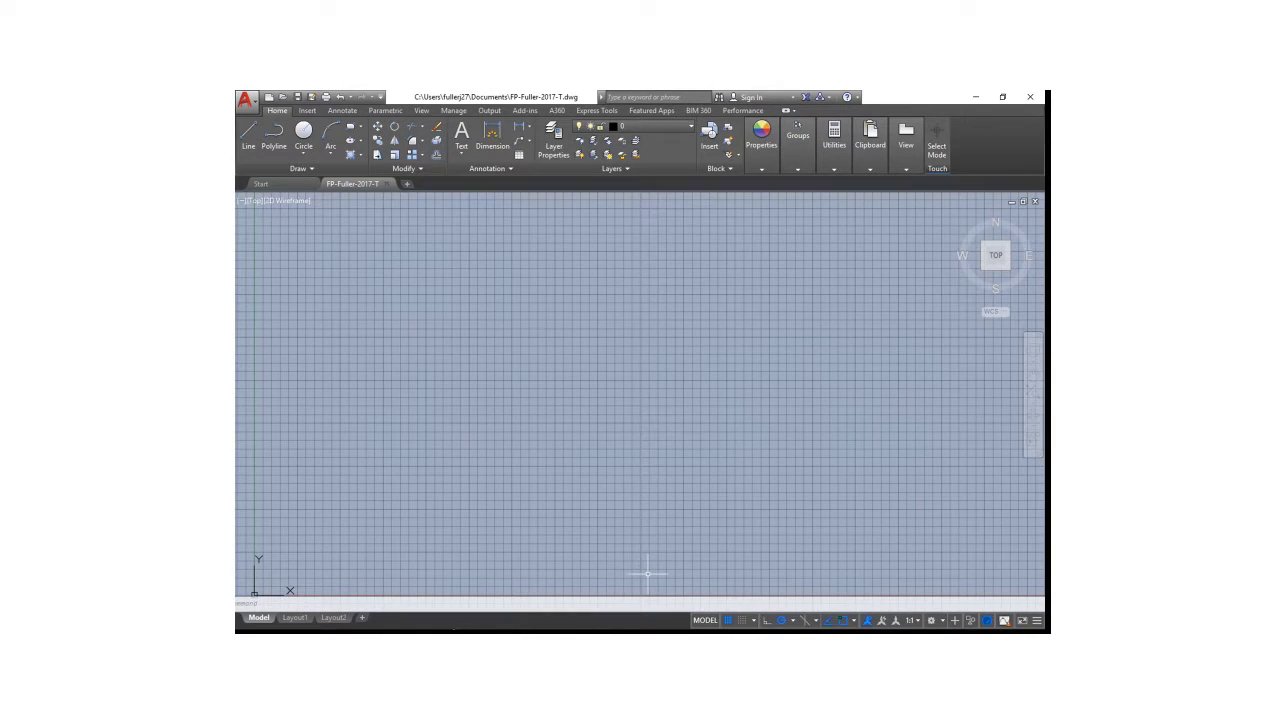
{"action": "left_click", "coordinate": [976, 97]}
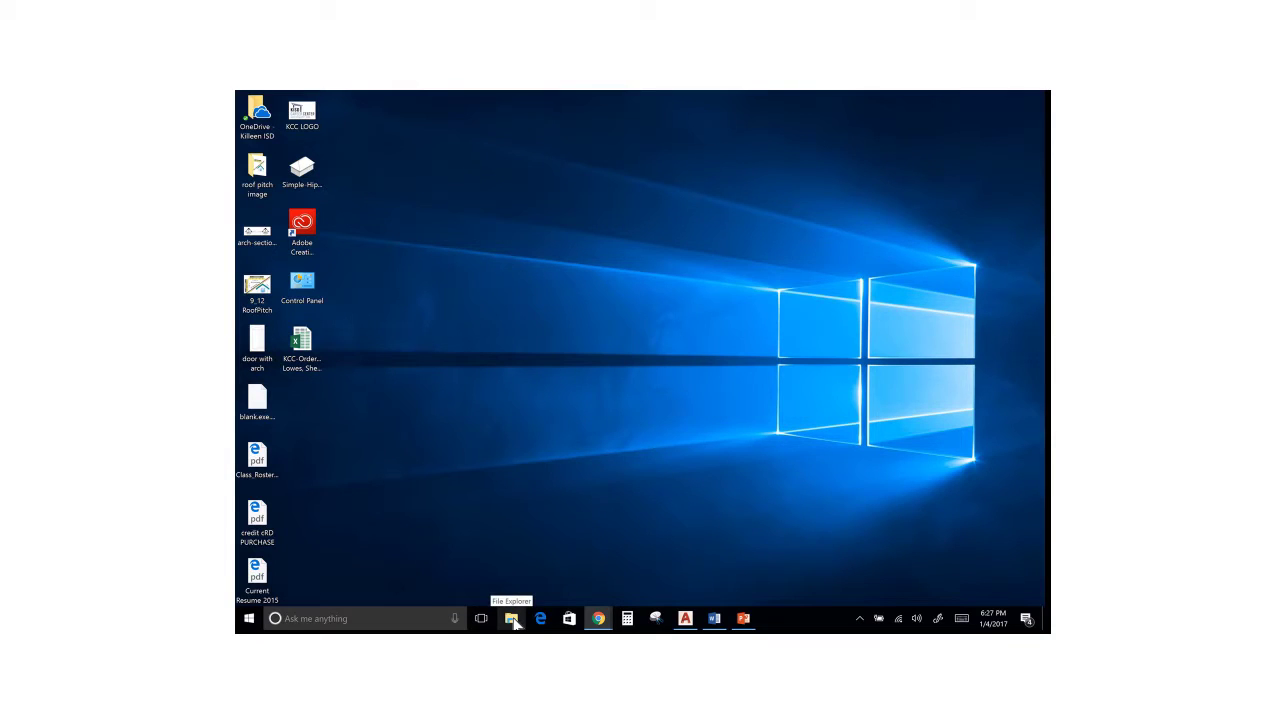
Step: Open File Explorer at the Documents folder
{"action": "left_click", "coordinate": [513, 620]}
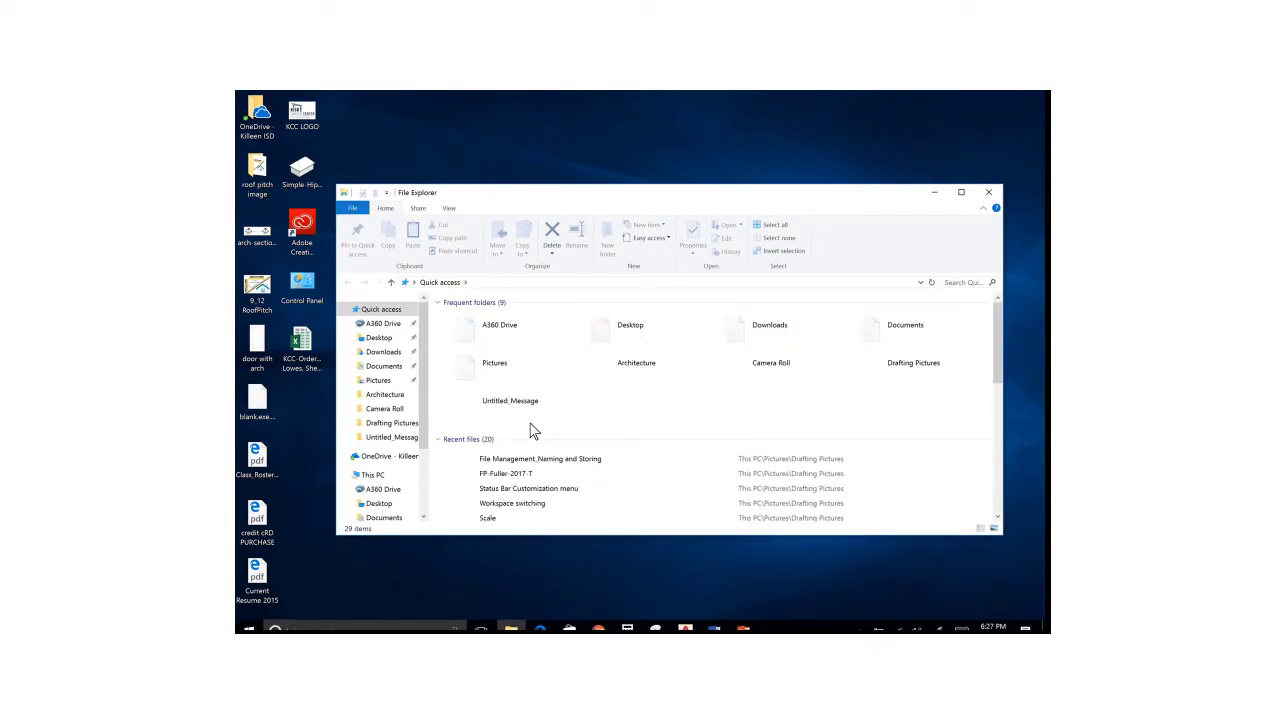
{"action": "left_click", "coordinate": [393, 370]}
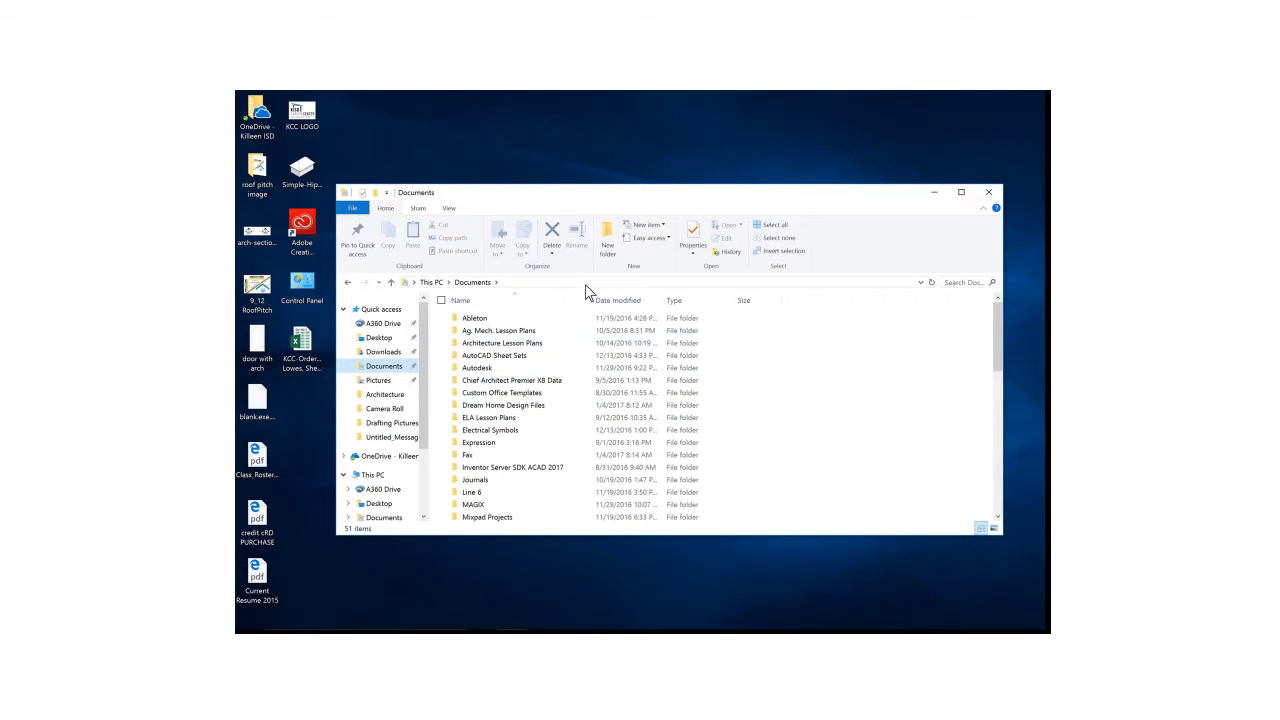
{"action": "scroll", "coordinate": [560, 320], "scroll_direction": "down", "scroll_amount": 5}
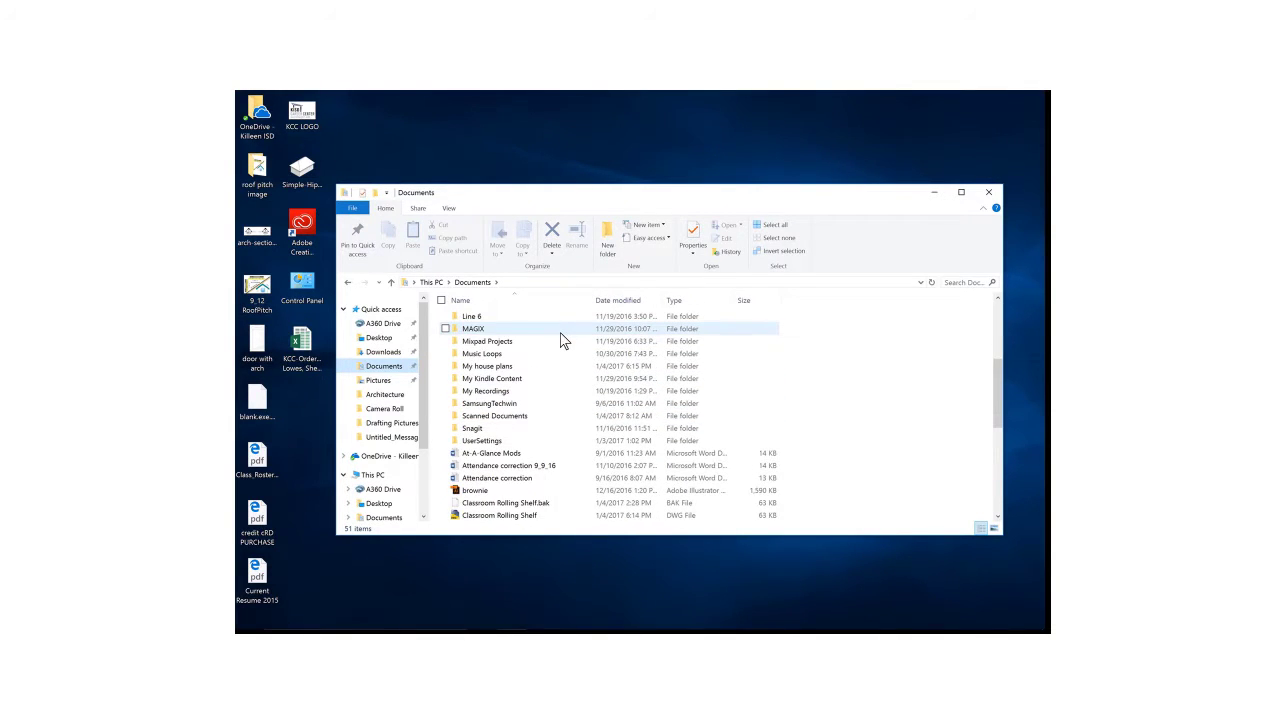
{"action": "scroll", "coordinate": [560, 341], "scroll_direction": "up", "scroll_amount": 5}
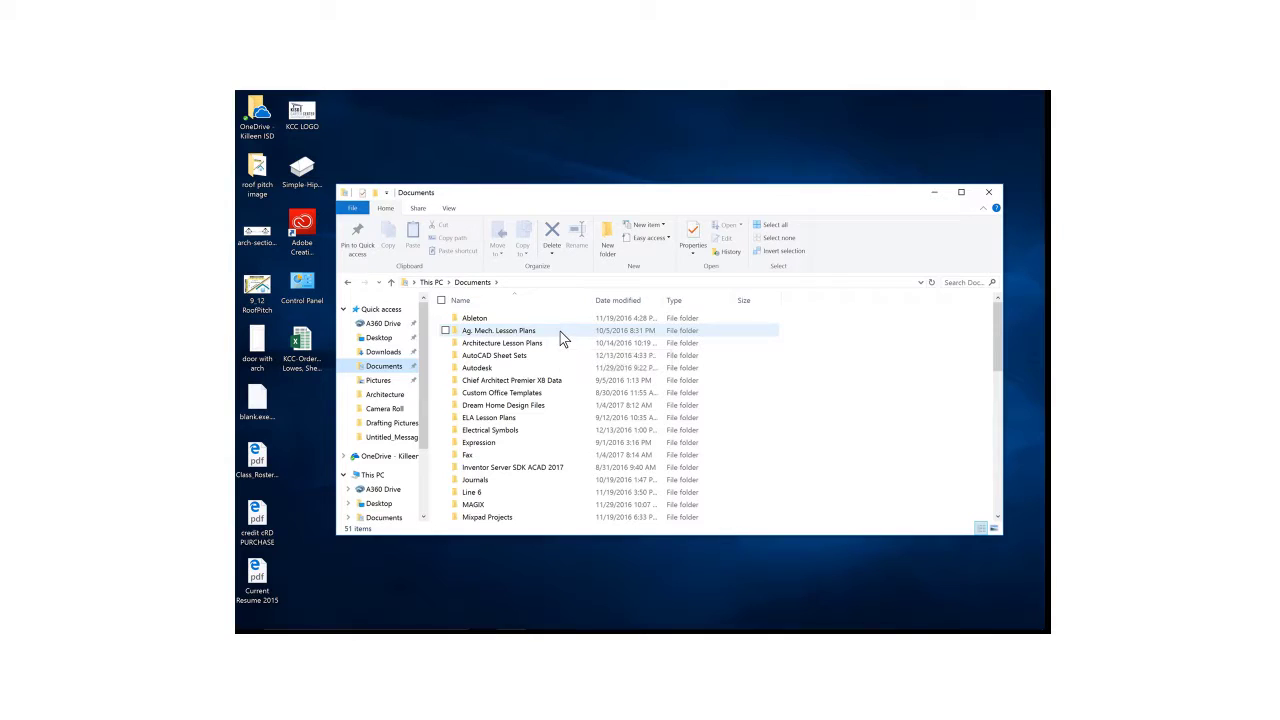
Step: Create a folder named My House Plans, merge it into My house plans, and close Explorer
{"action": "left_click", "coordinate": [607, 245]}
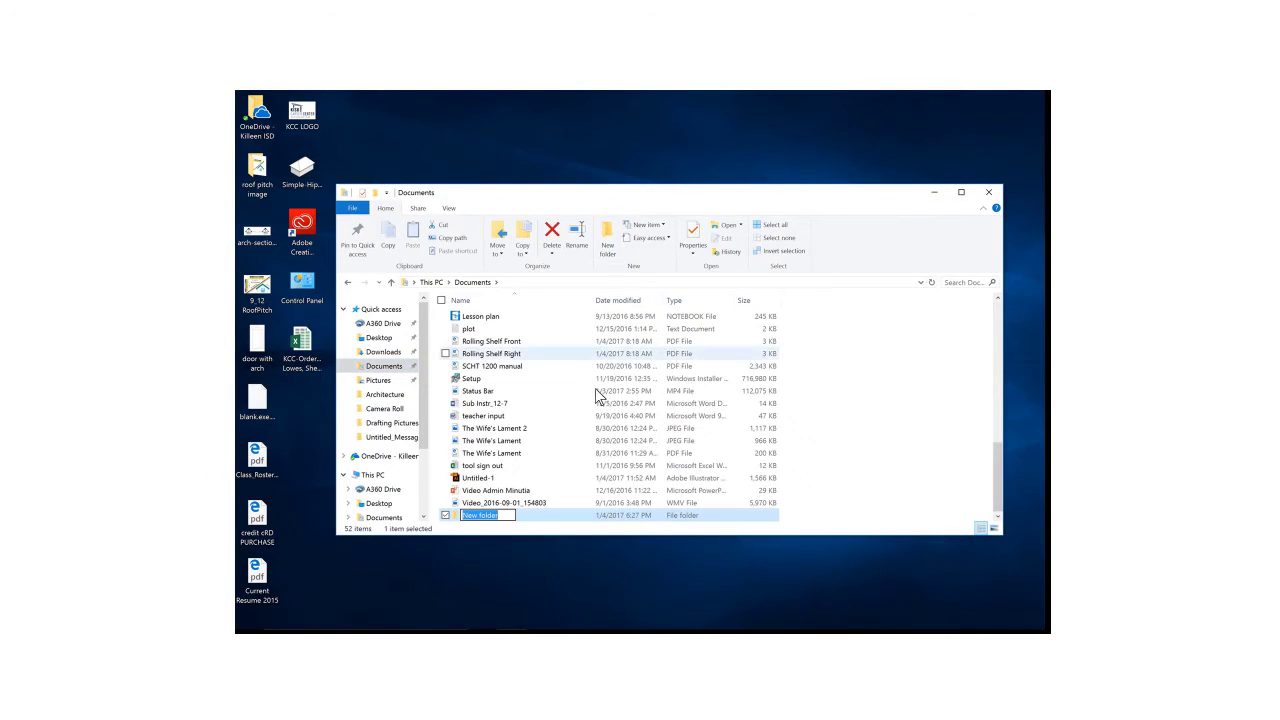
{"action": "type", "text": "My House Plans"}
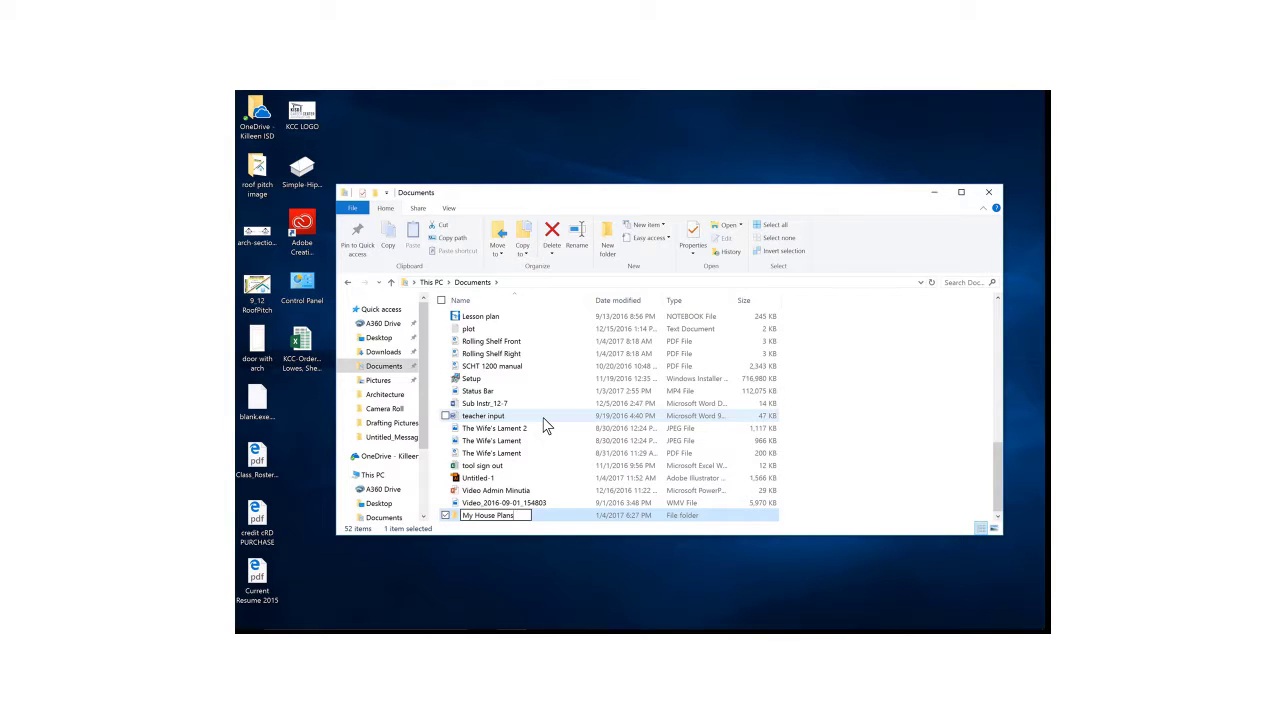
{"action": "key", "text": "Return"}
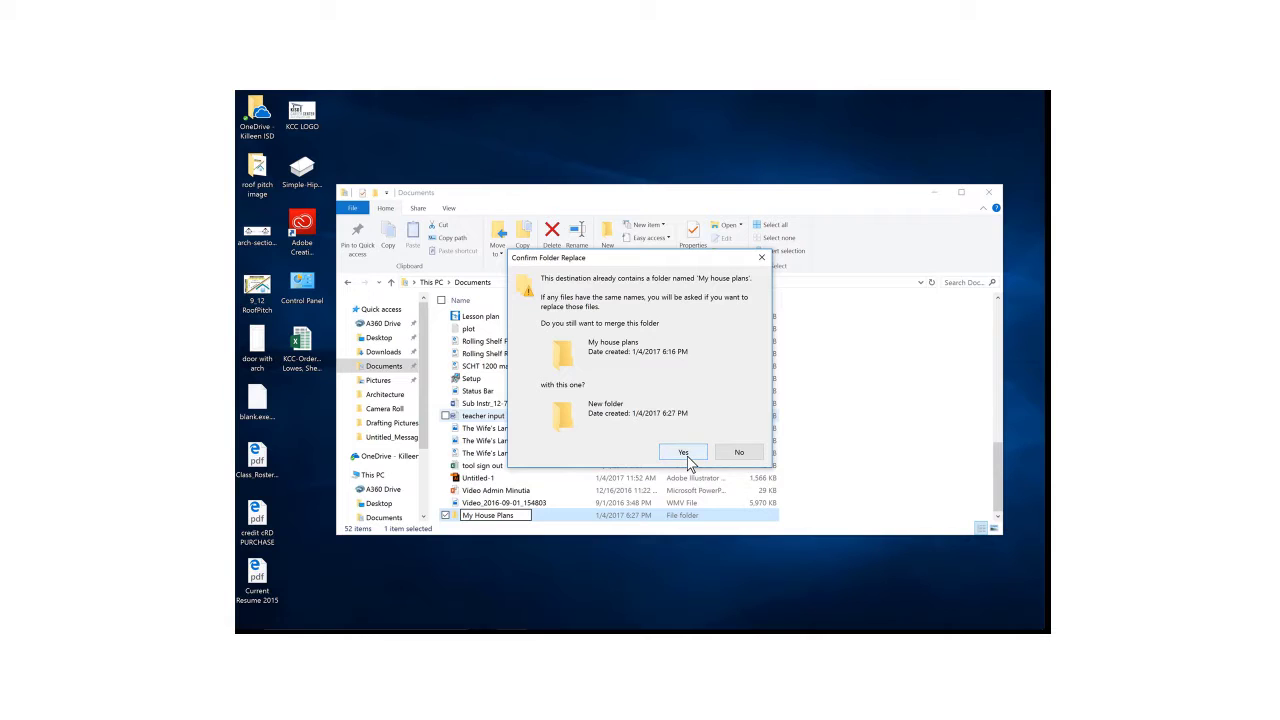
{"action": "left_click", "coordinate": [686, 455]}
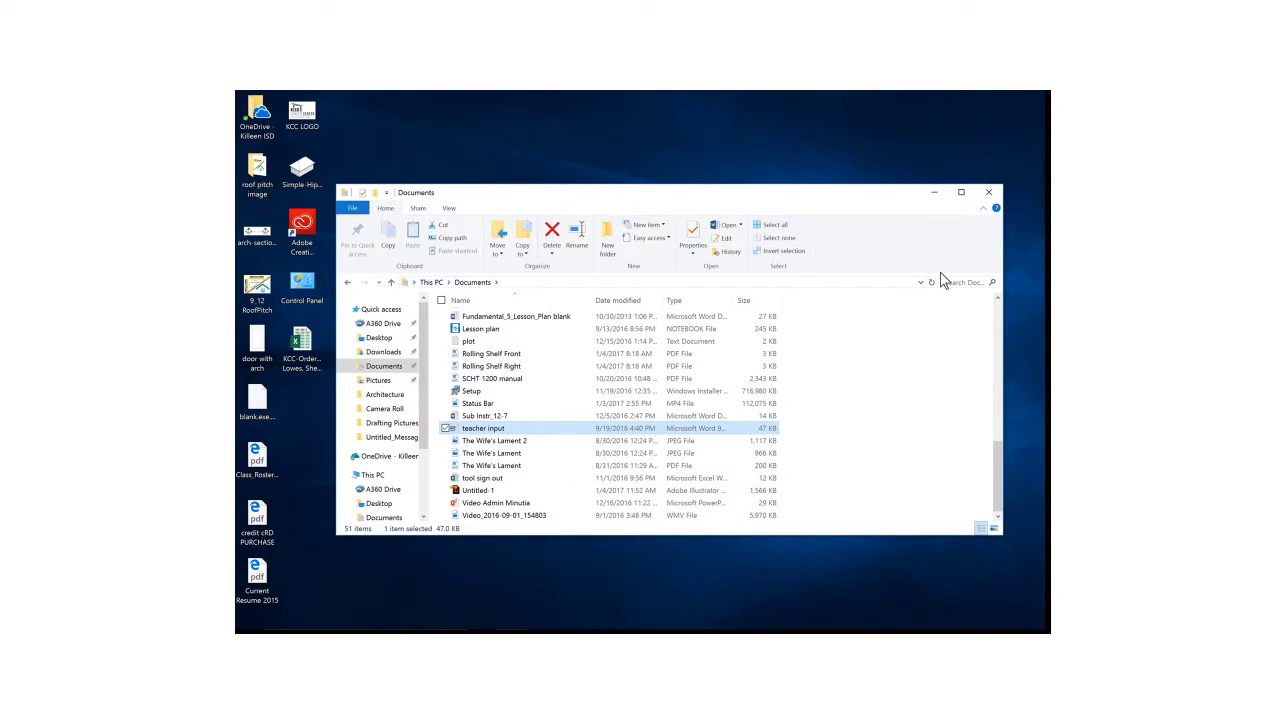
{"action": "left_click", "coordinate": [988, 193]}
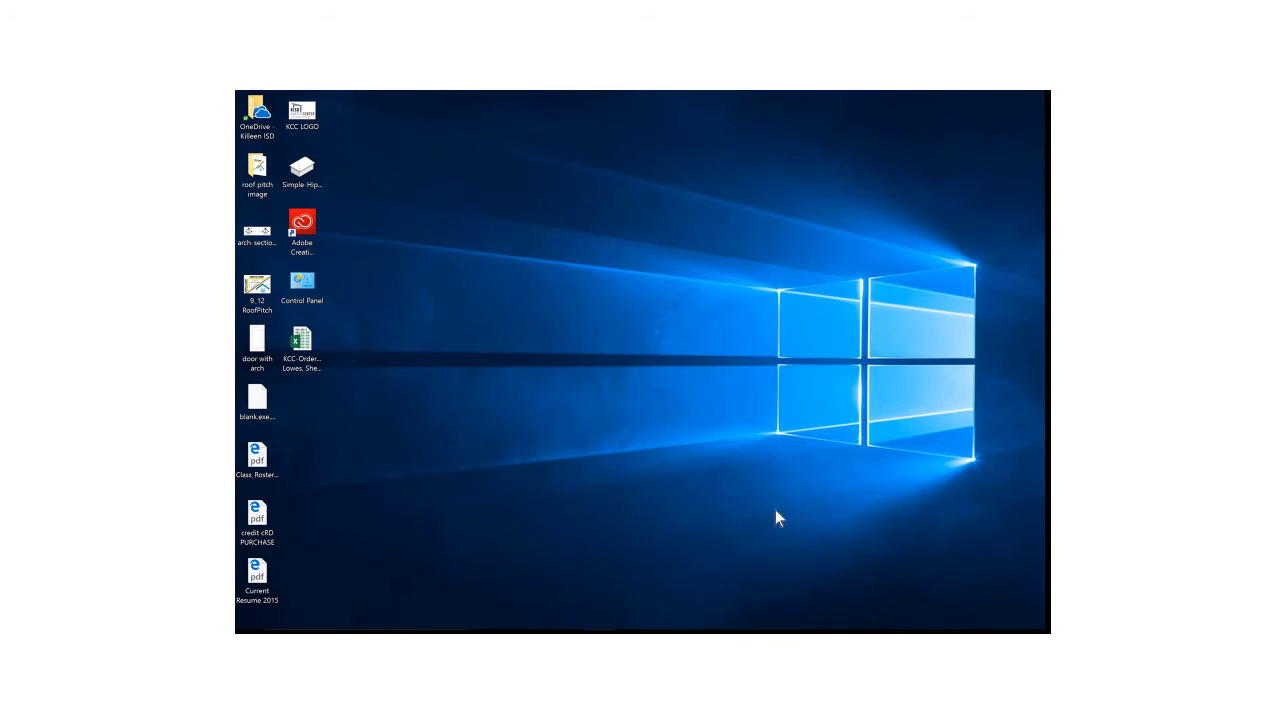
Step: Close the old FP-Fuller-2017-T drawing and start Drawing2 from the acad template
{"action": "left_click", "coordinate": [742, 620]}
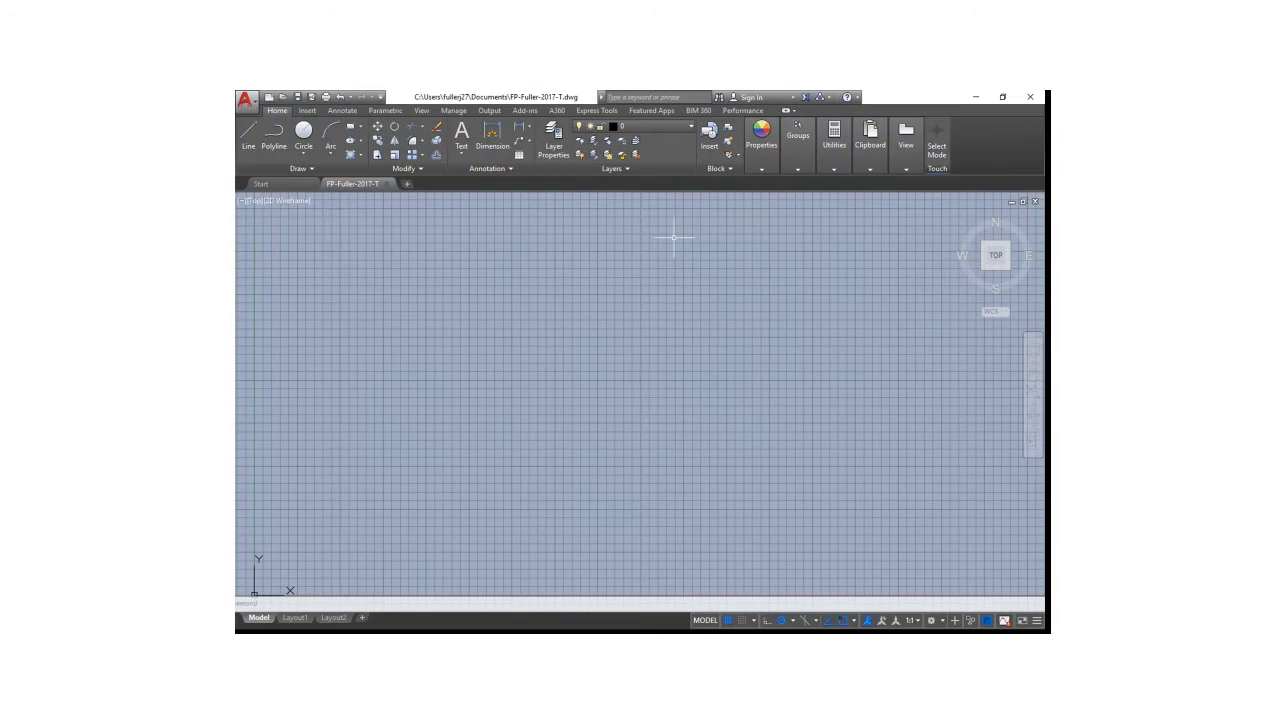
{"action": "left_click", "coordinate": [391, 184]}
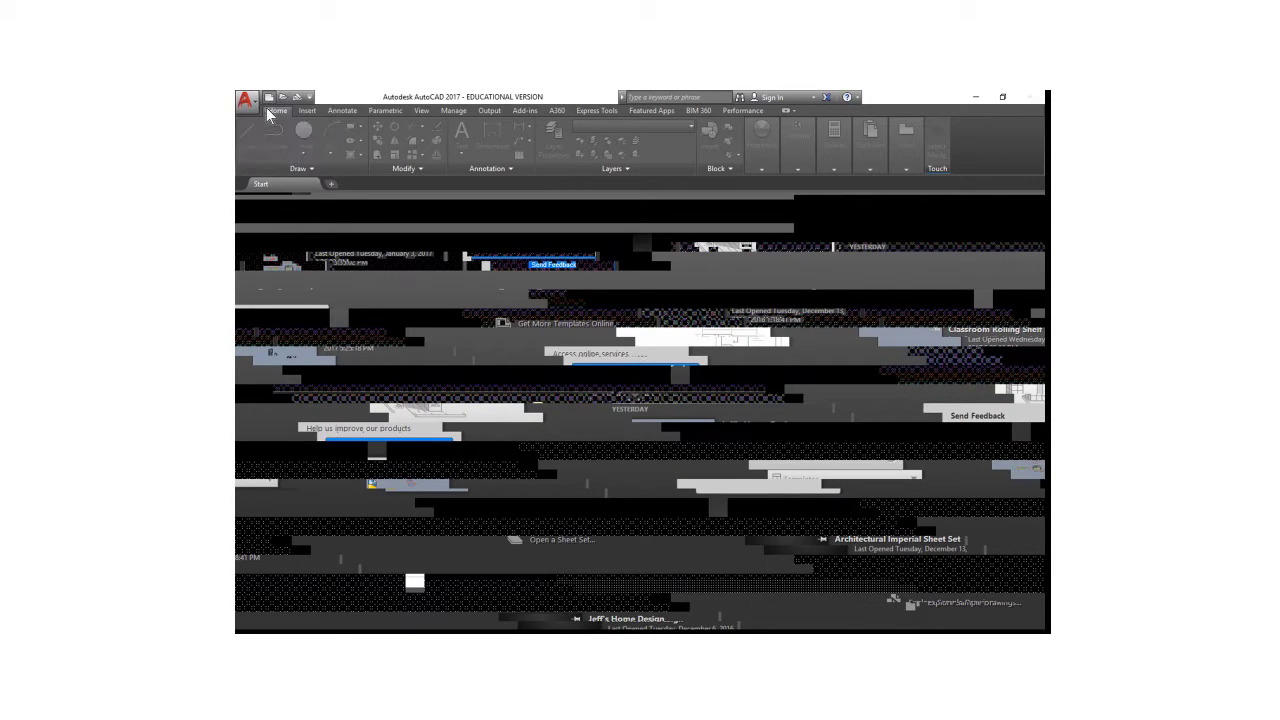
{"action": "key", "text": "ctrl+n"}
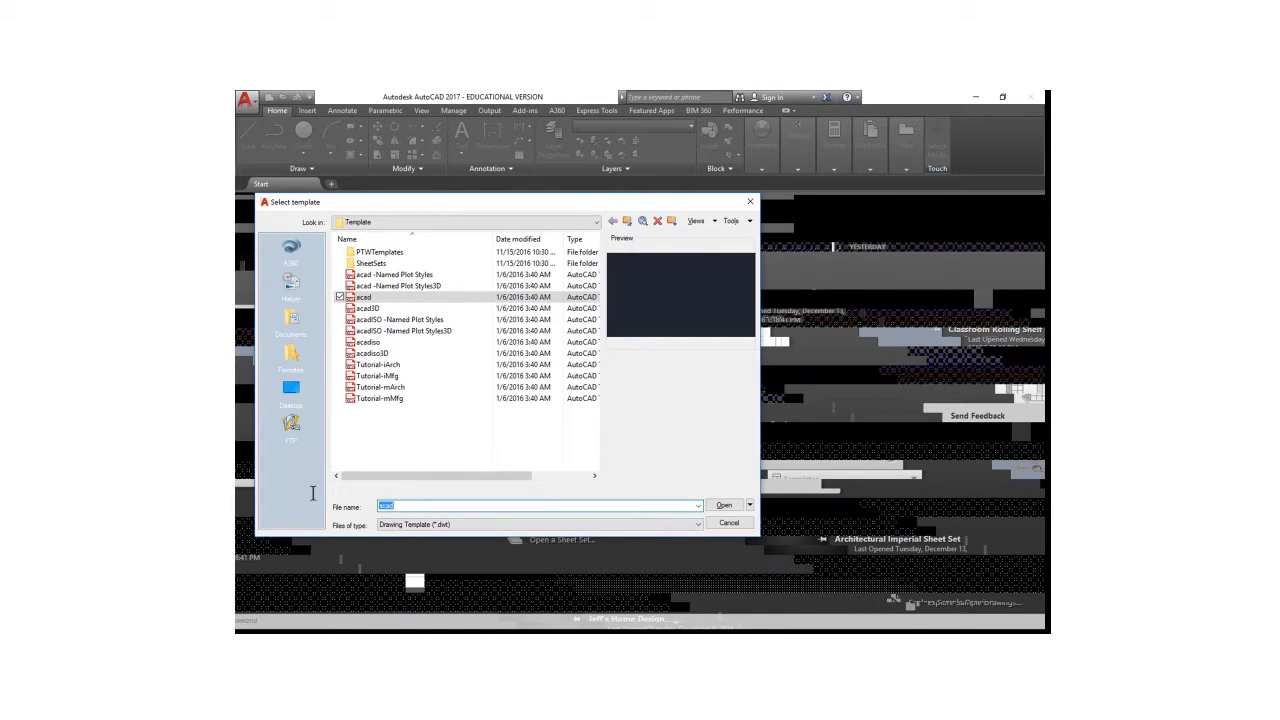
{"action": "left_click", "coordinate": [724, 505]}
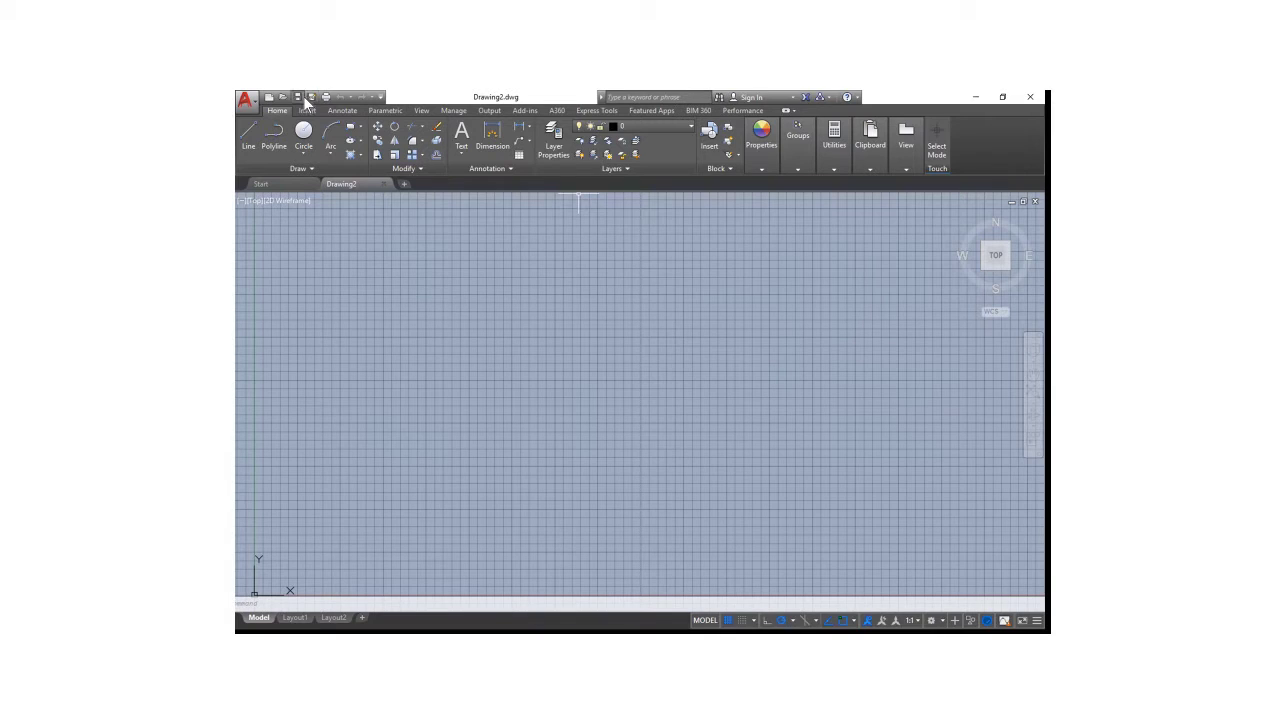
Step: Save the drawing as FP-Fuller-2017-T.dwg in My house plans, overwriting the existing file
{"action": "left_click", "coordinate": [300, 97]}
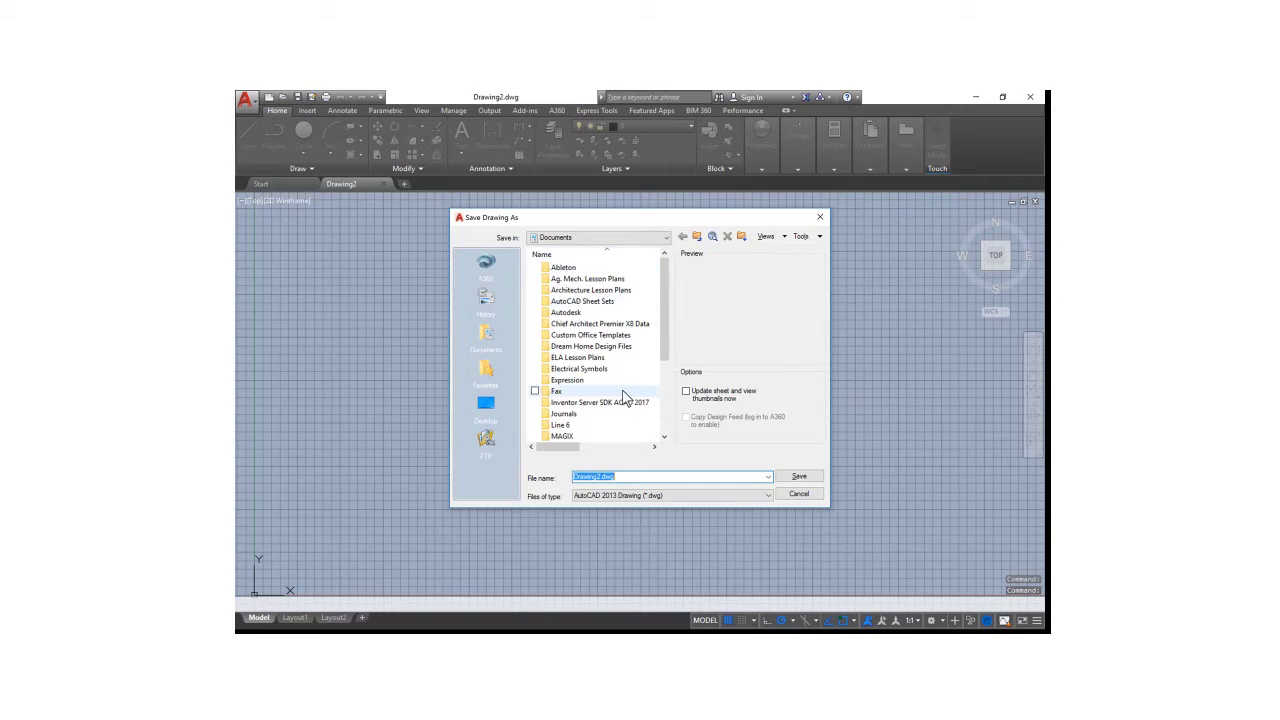
{"action": "scroll", "coordinate": [623, 397], "scroll_direction": "down", "scroll_amount": 4}
{"action": "left_click", "coordinate": [597, 347]}
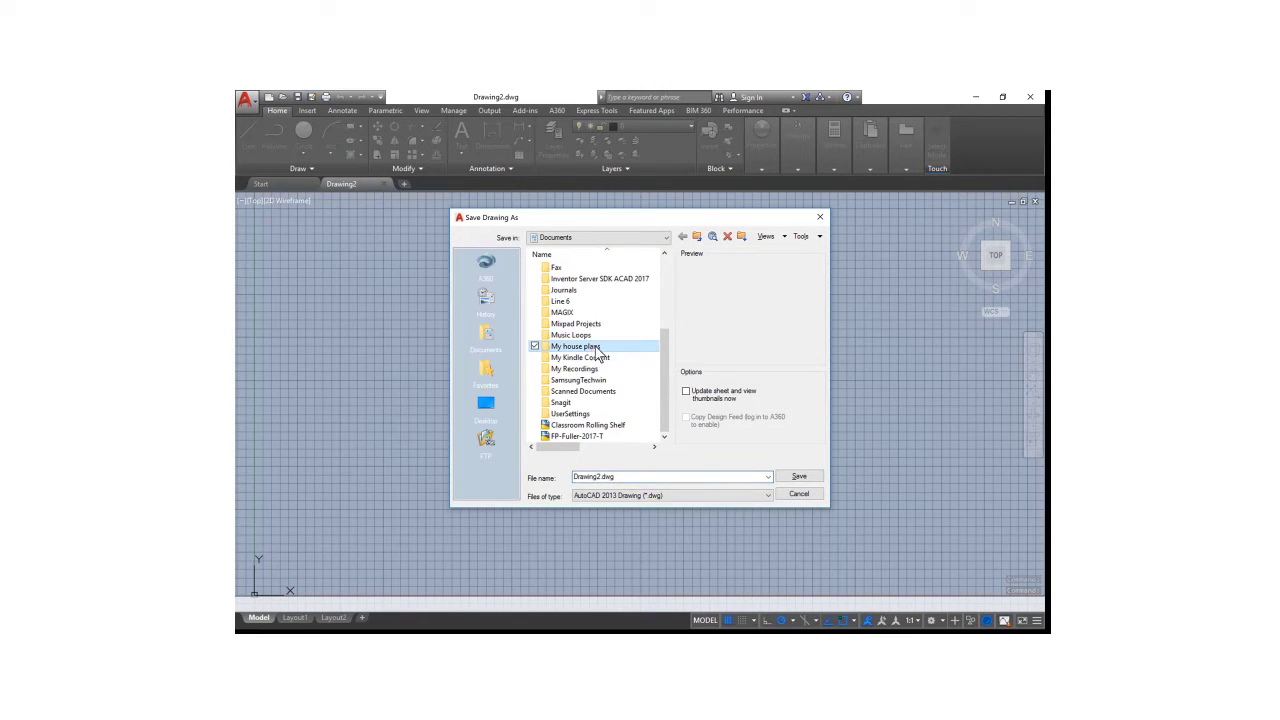
{"action": "left_click_drag", "start_coordinate": [723, 477], "coordinate": [519, 477]}
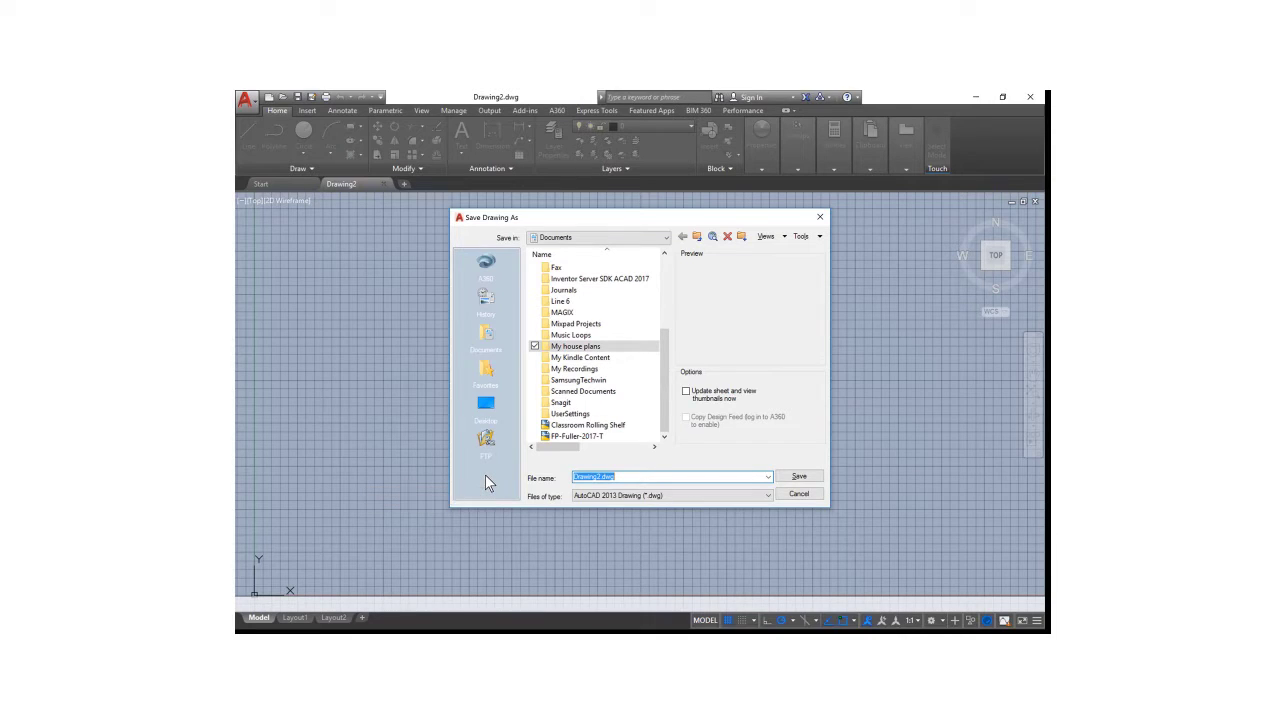
{"action": "type", "text": "FP-Fuller"}
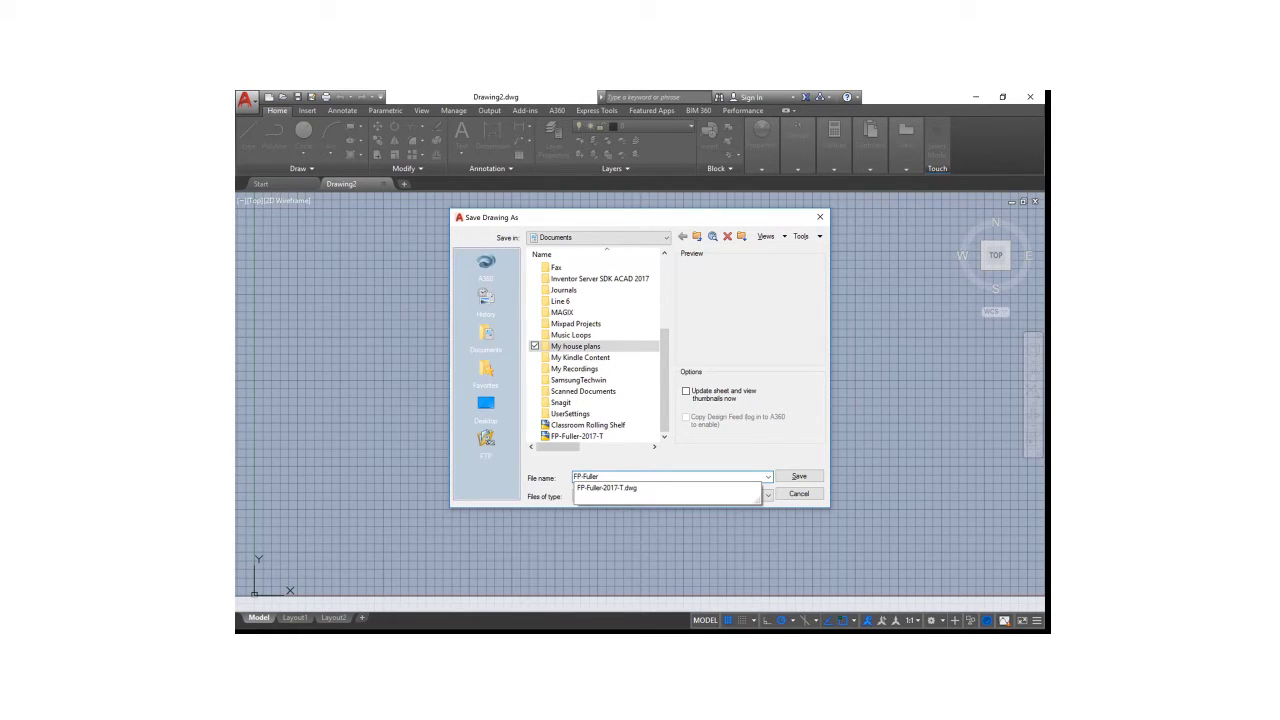
{"action": "type", "text": "-2017-T"}
{"action": "left_click", "coordinate": [798, 481]}
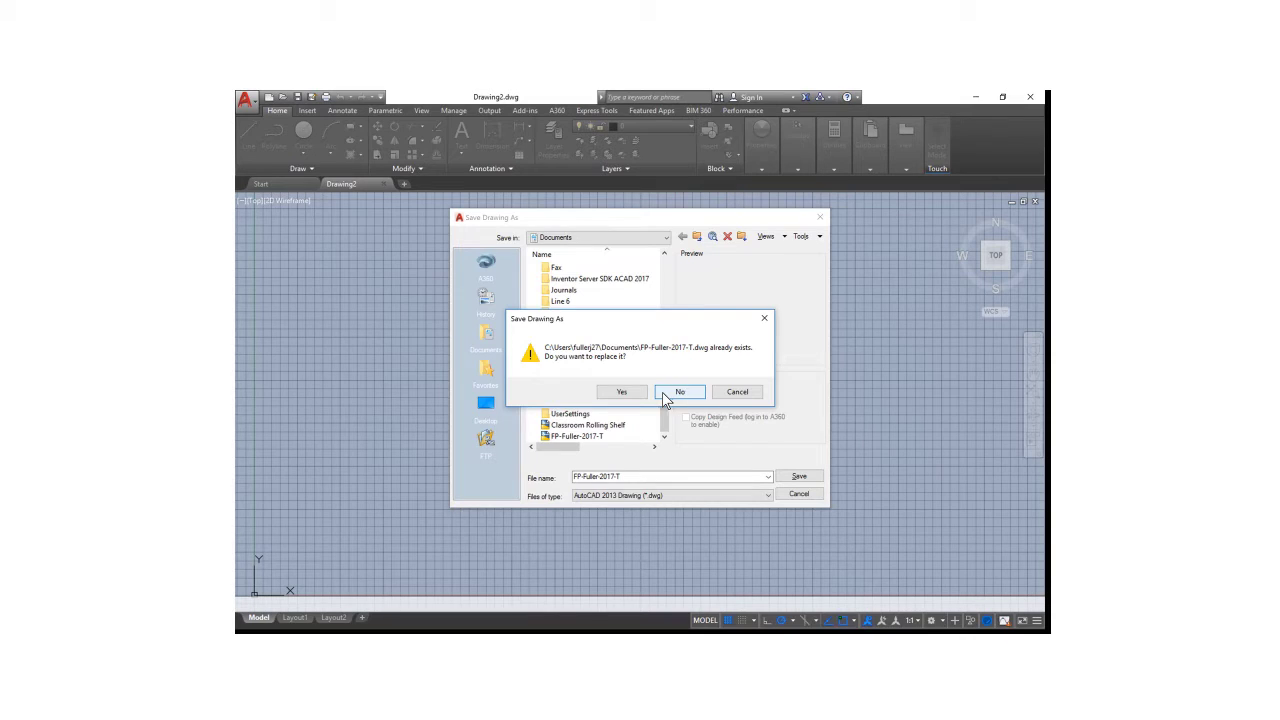
{"action": "left_click", "coordinate": [621, 392]}
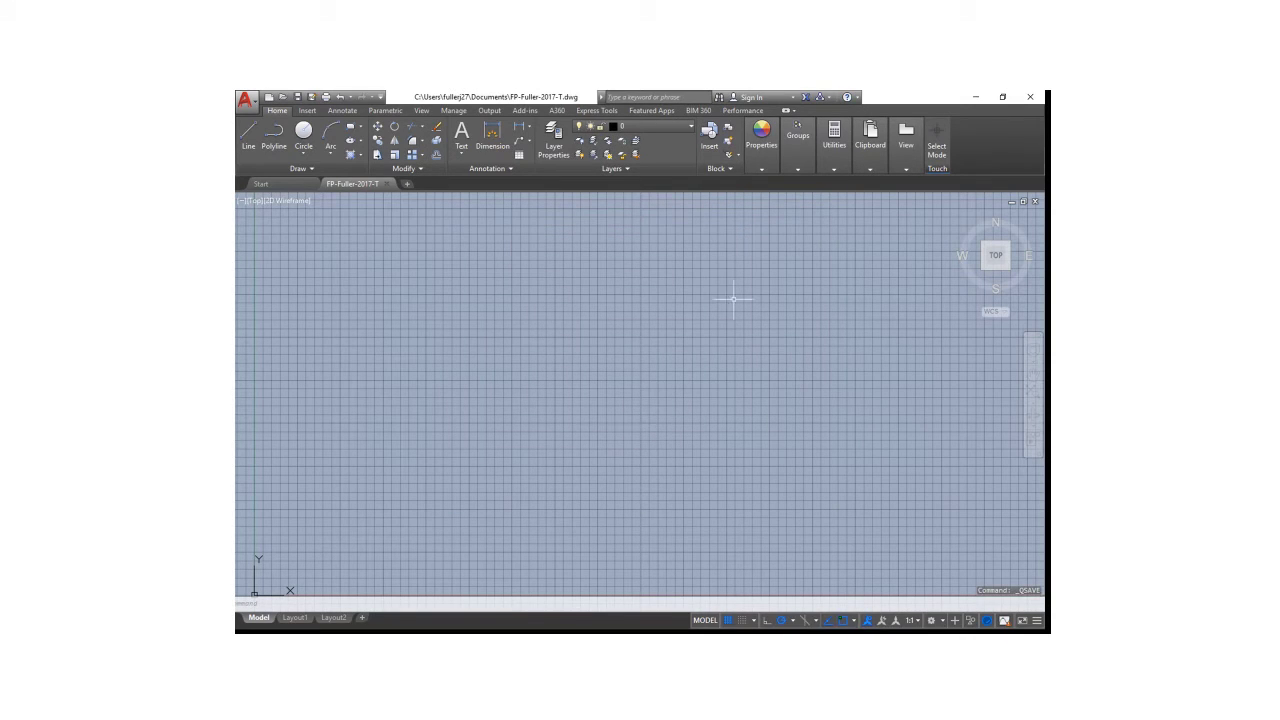